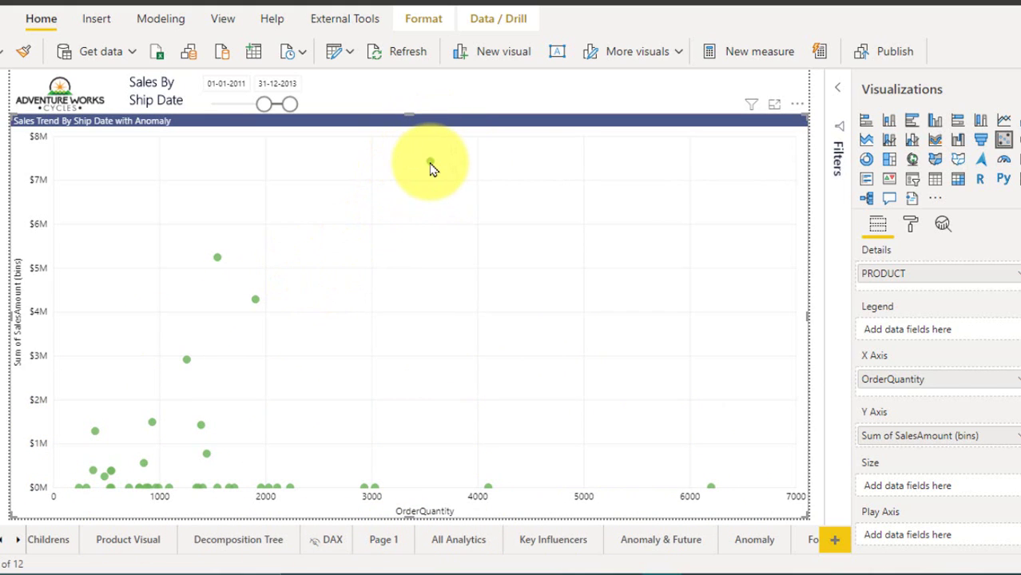
# - Exclude the highest-sales product, then the points near $5.2M, $4.3M and $2.9M
pyautogui.moveTo(430, 168)
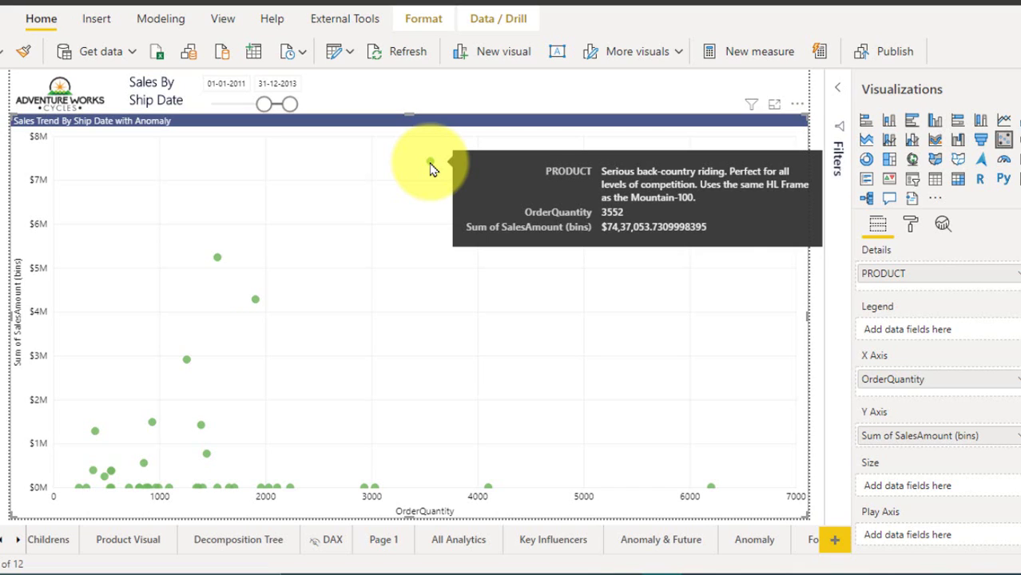
pyautogui.rightClick(430, 168)
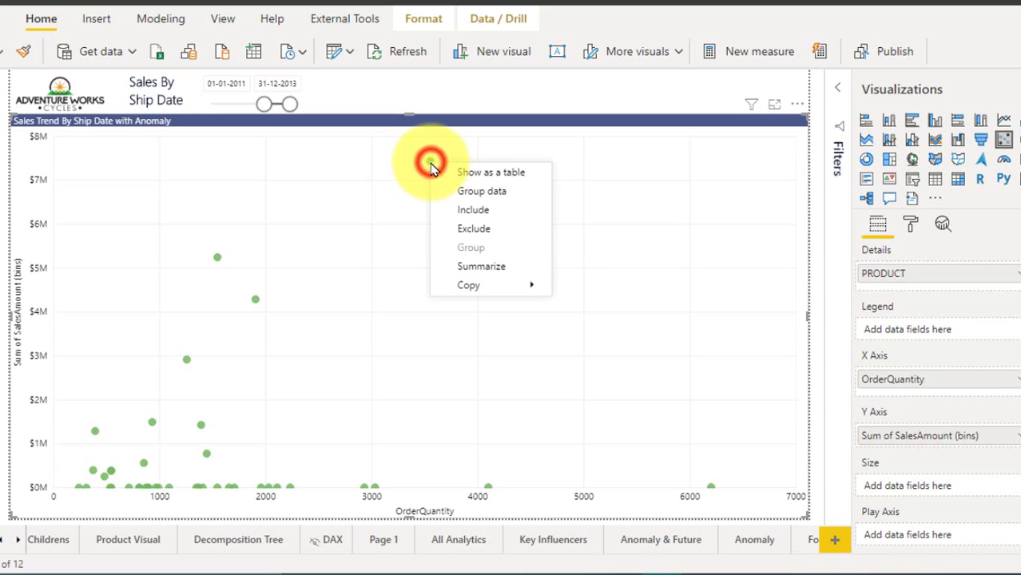
pyautogui.click(508, 230)
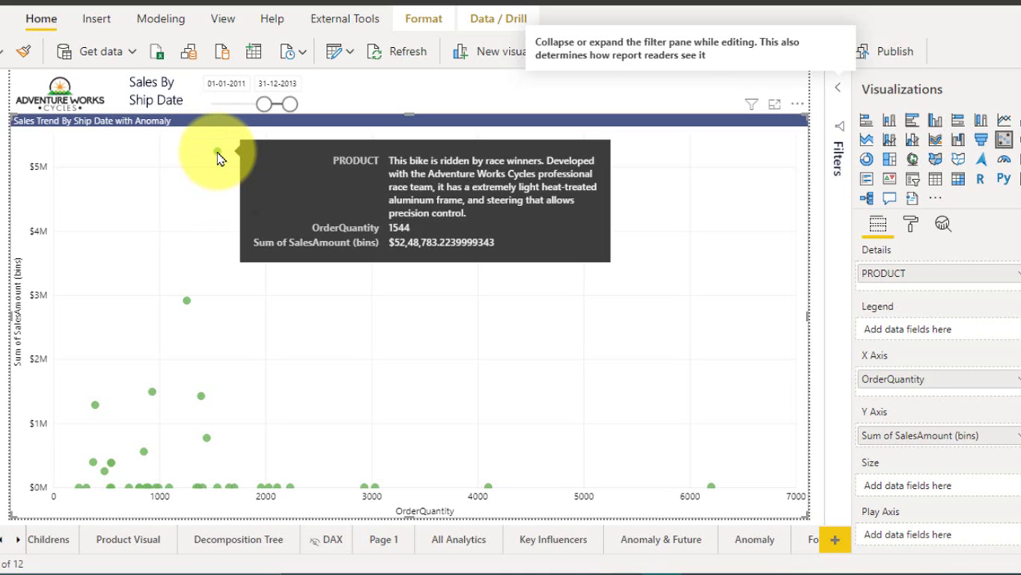
pyautogui.rightClick(219, 157)
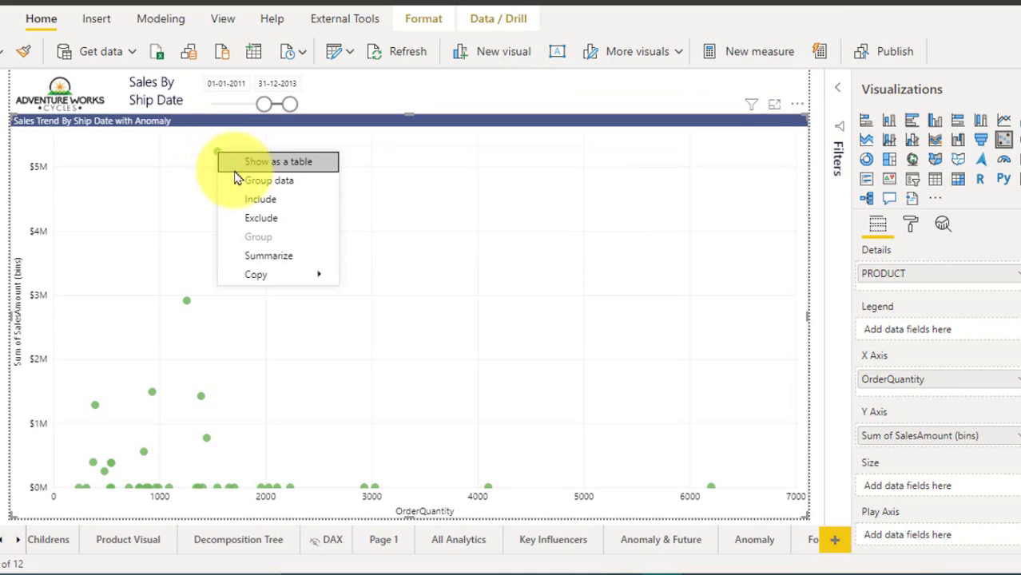
pyautogui.click(264, 215)
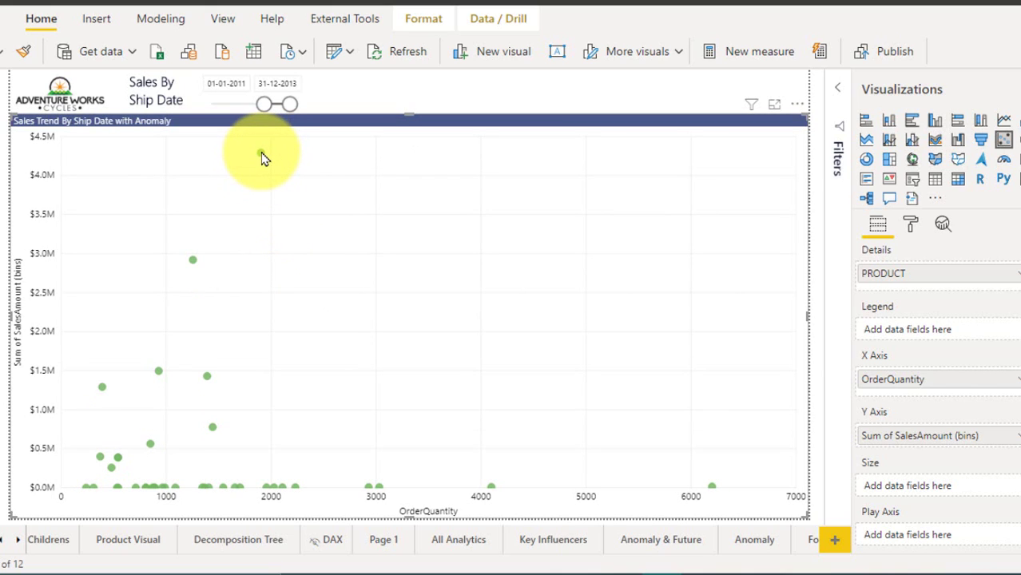
pyautogui.rightClick(262, 153)
pyautogui.click(293, 218)
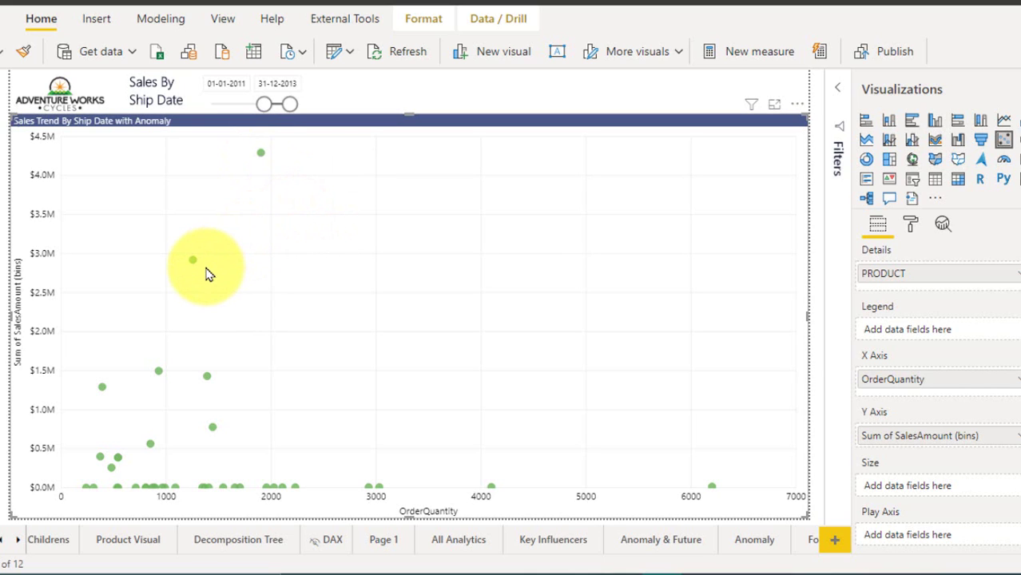
pyautogui.rightClick(193, 149)
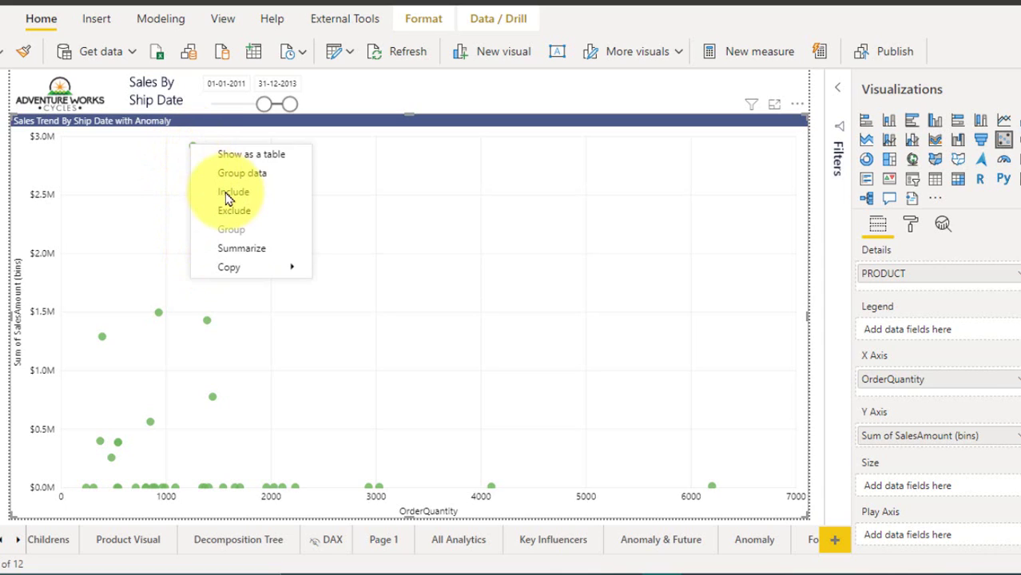
pyautogui.click(232, 209)
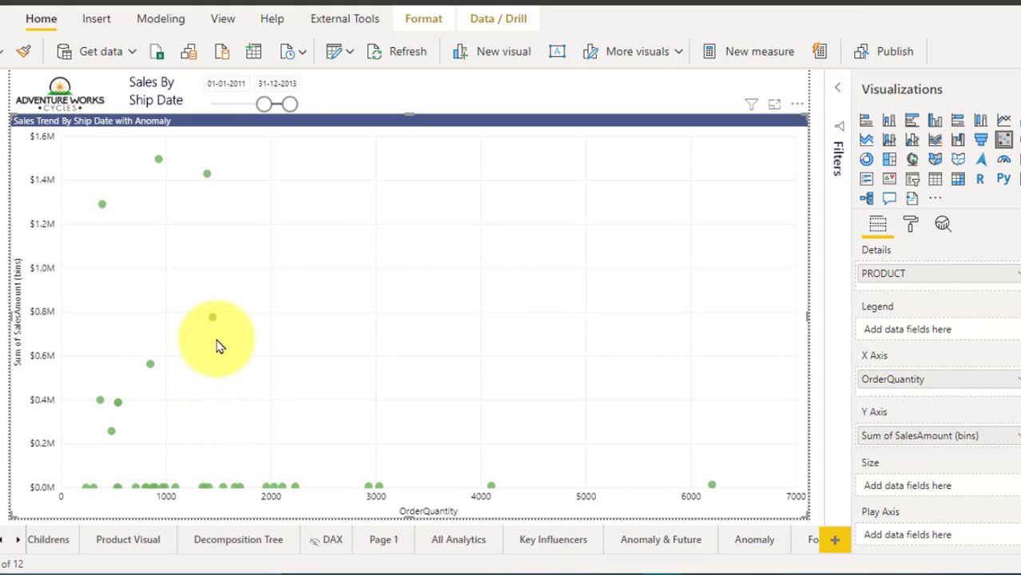
# - Exclude the next outliers at about $1.5M and $0.78M from the scatter chart
pyautogui.rightClick(158, 163)
pyautogui.click(202, 232)
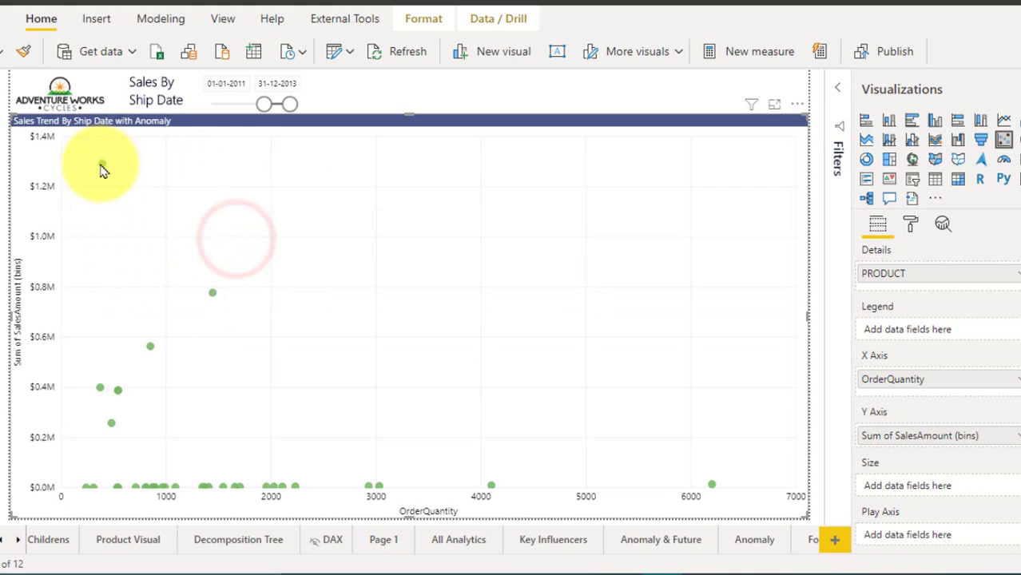
pyautogui.rightClick(103, 164)
pyautogui.click(136, 223)
pyautogui.rightClick(211, 146)
pyautogui.click(269, 212)
# - Box-select and exclude the $0.25M–$0.6M cluster, plus the last $0.57M outlier
pyautogui.moveTo(71, 146); pyautogui.dragTo(178, 354)
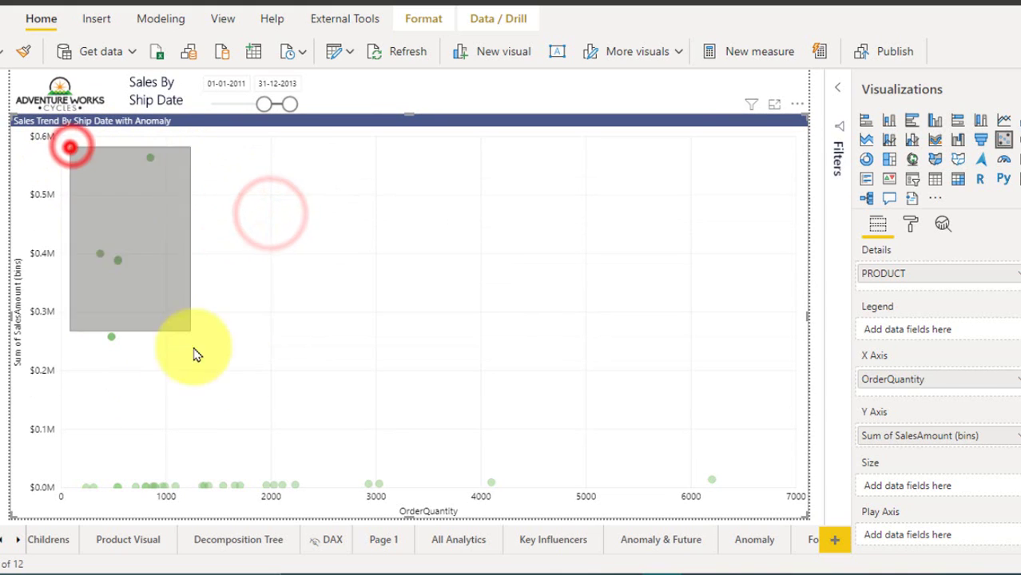
pyautogui.rightClick(118, 257)
pyautogui.click(164, 326)
pyautogui.rightClick(137, 331)
pyautogui.click(162, 401)
pyautogui.rightClick(100, 257)
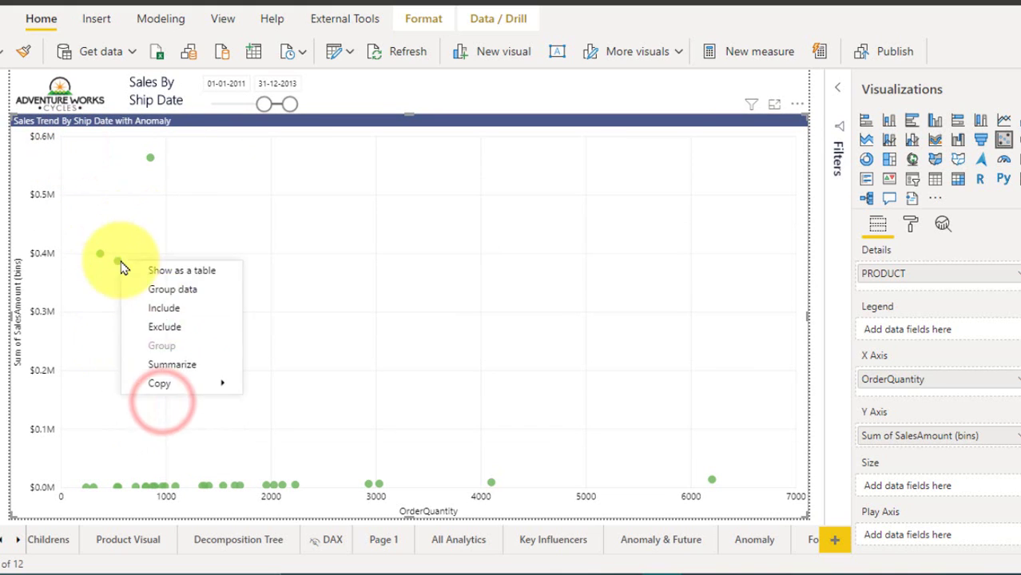
pyautogui.click(160, 326)
pyautogui.click(189, 223)
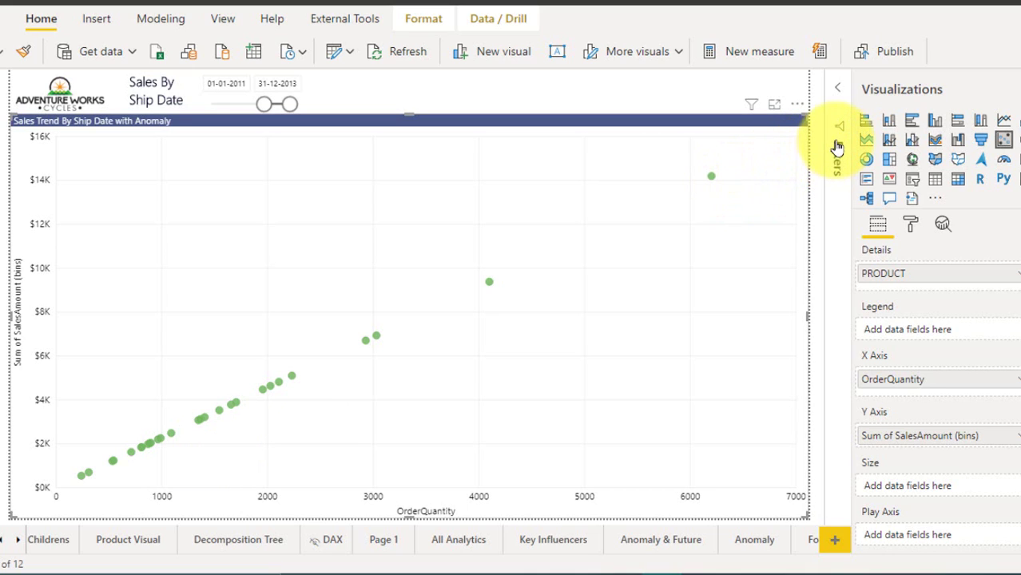
# - In the Filters pane, clear the visual's Excluded (13) filter so all products return
pyautogui.click(837, 153)
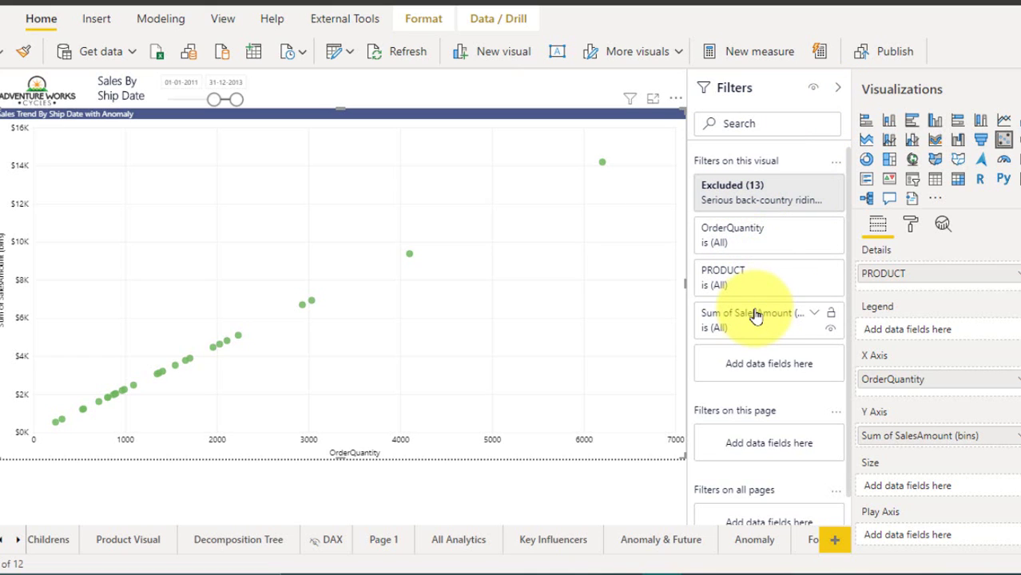
pyautogui.click(813, 186)
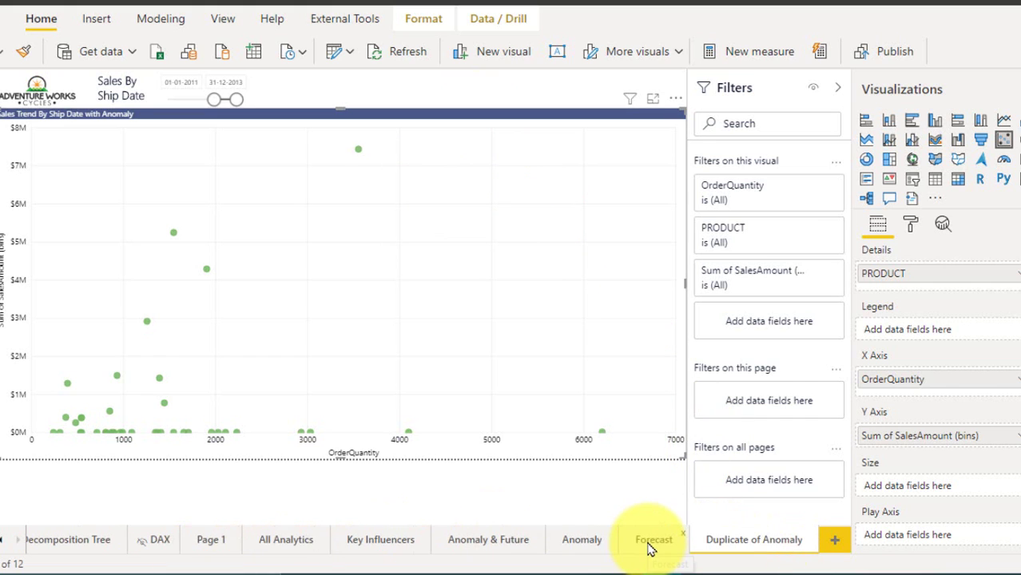
# - On the Forecast page, switch the Sales Trend by Ship Date chart's Zoom slider On
pyautogui.click(651, 540)
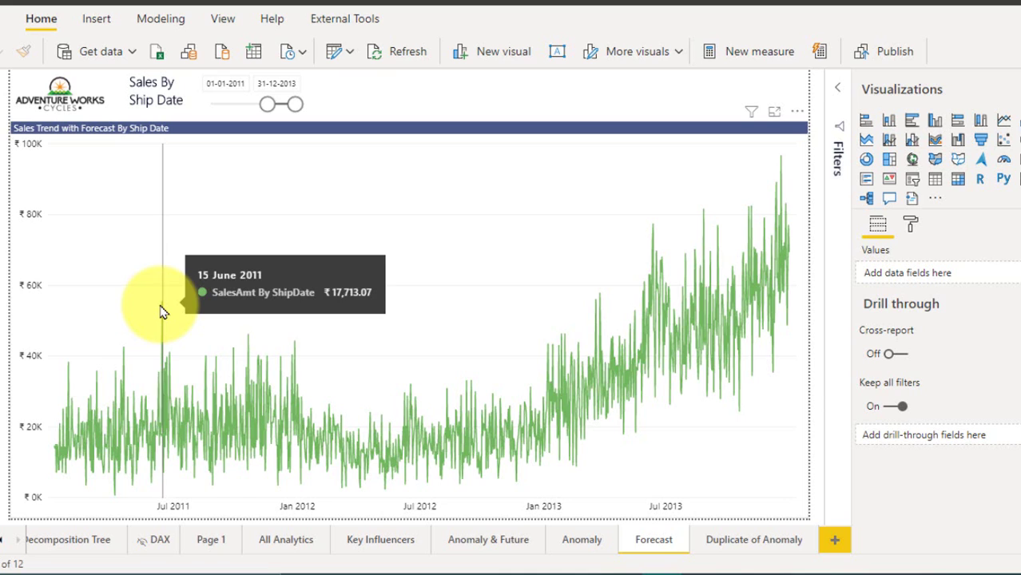
pyautogui.rightClick(163, 308)
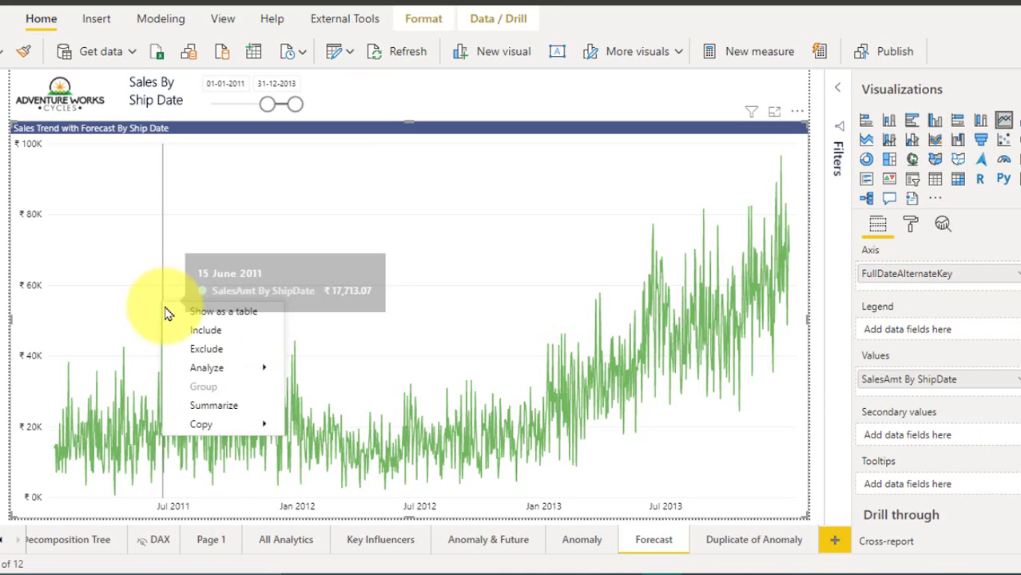
pyautogui.moveTo(234, 372)
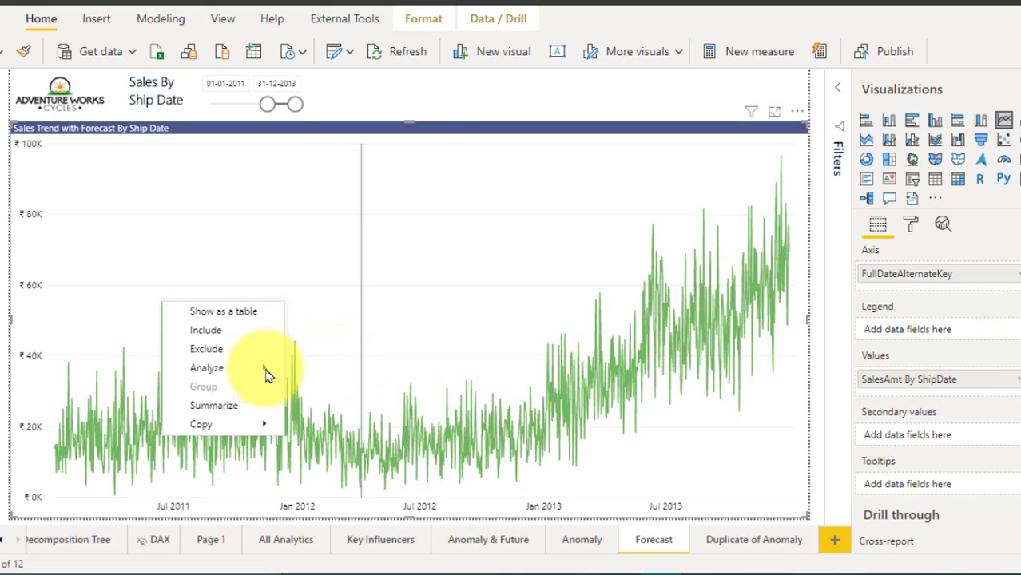
pyautogui.press('Escape')
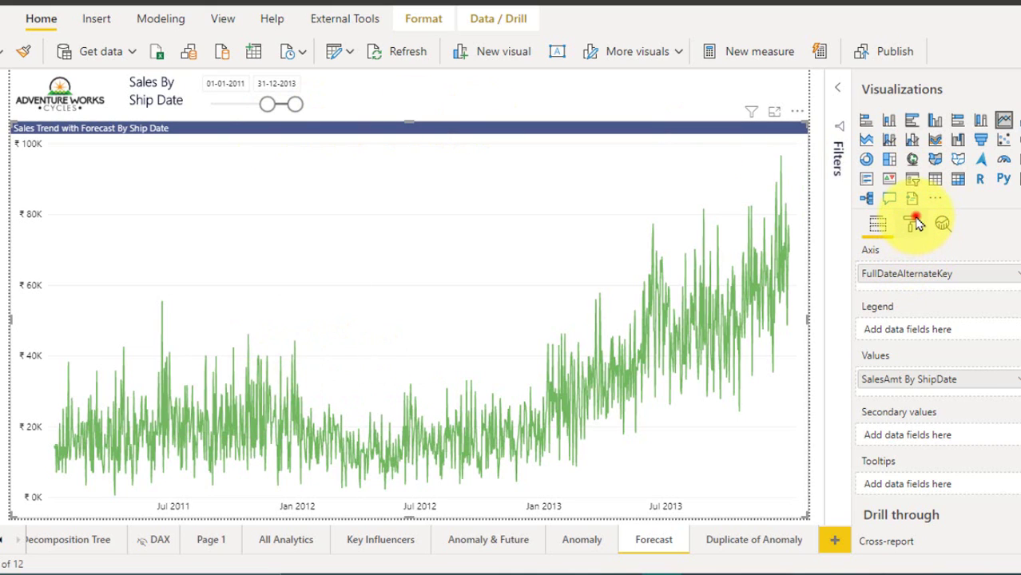
pyautogui.click(915, 222)
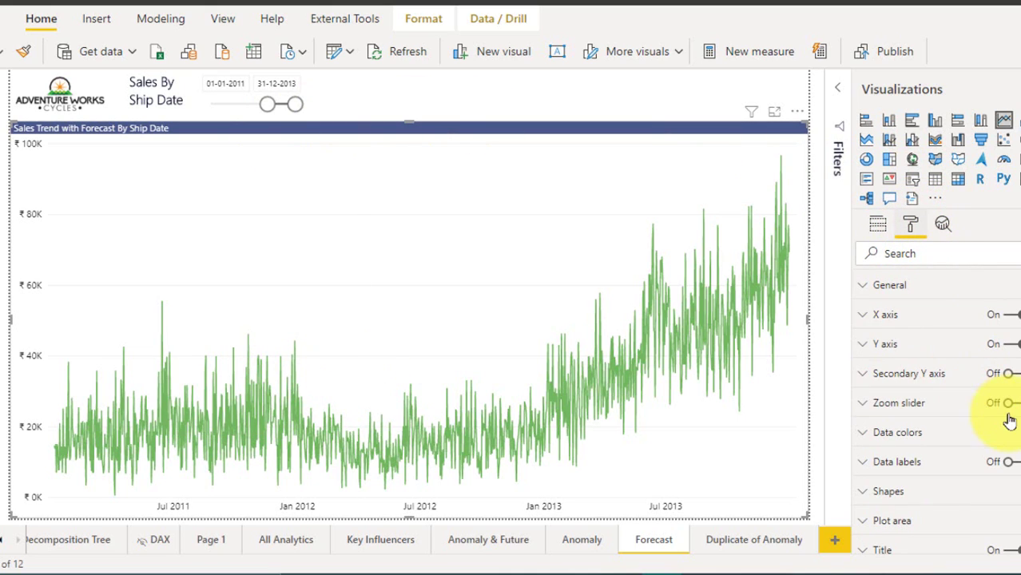
pyautogui.click(1011, 403)
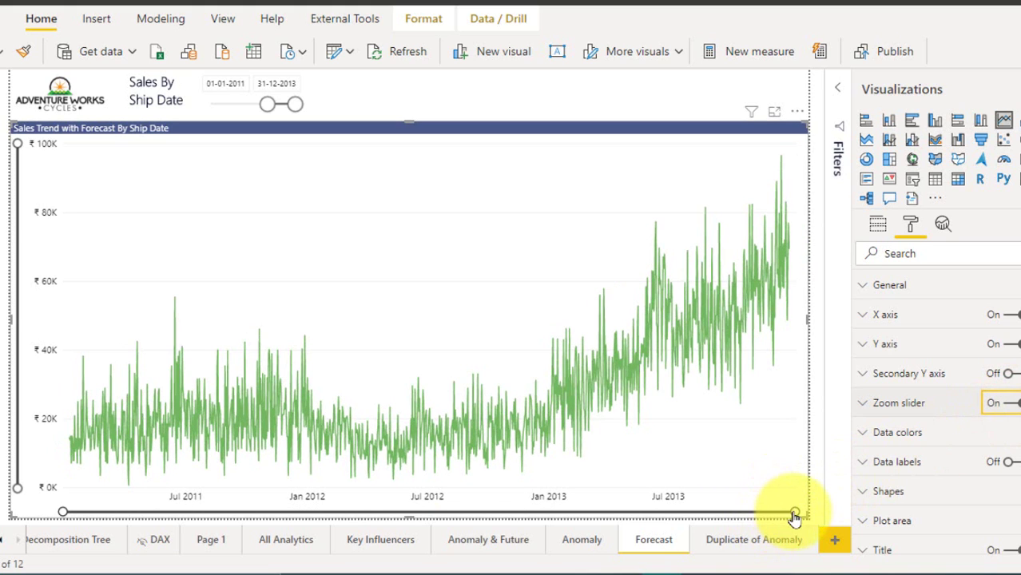
# - Zoom the trend to Jan 2011–early 2012 and reach Explain the decrease after June 2011's spike
pyautogui.click(795, 512)
pyautogui.moveTo(569, 520); pyautogui.dragTo(308, 520)
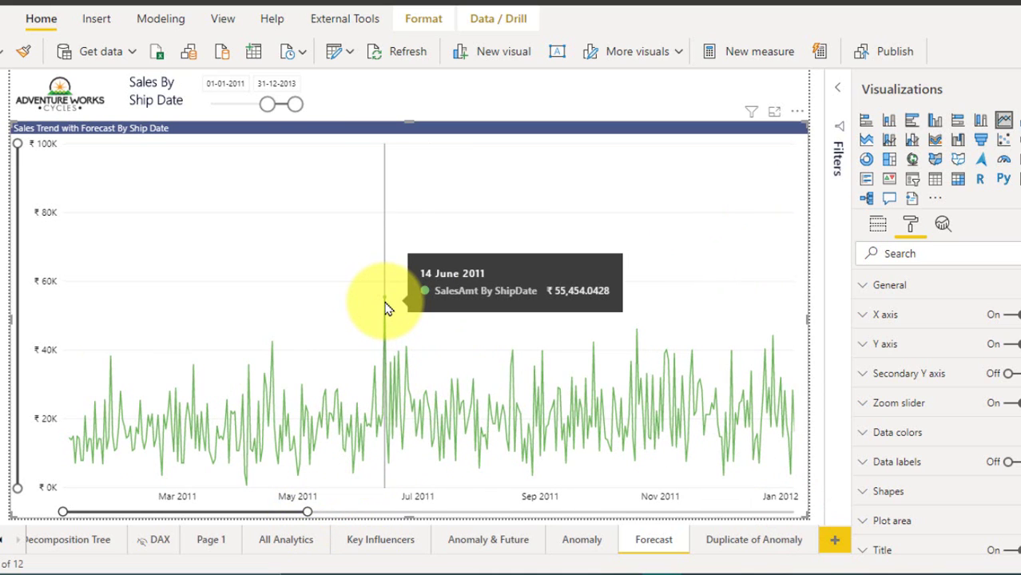
pyautogui.rightClick(387, 309)
pyautogui.moveTo(440, 372)
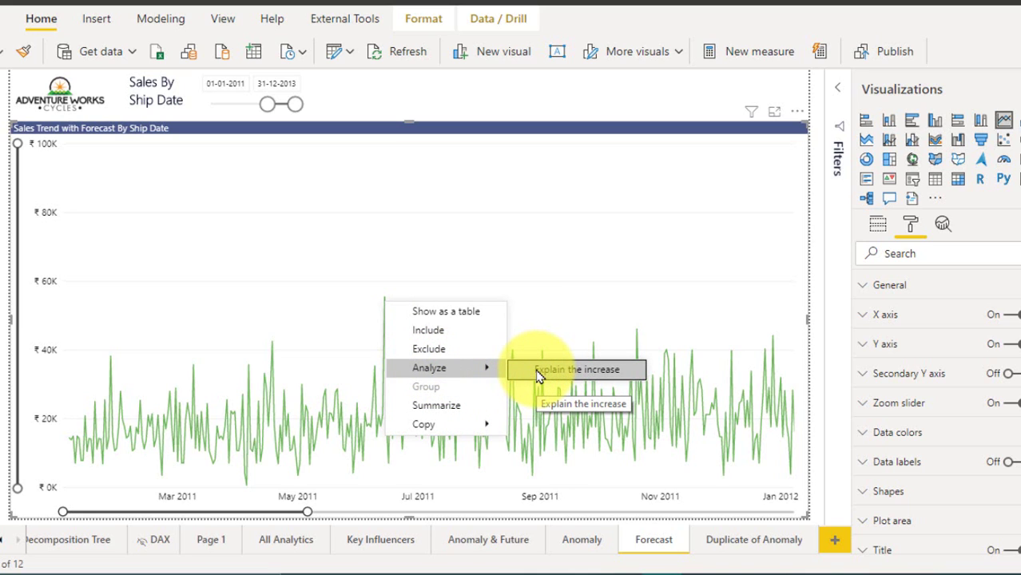
pyautogui.click(391, 464)
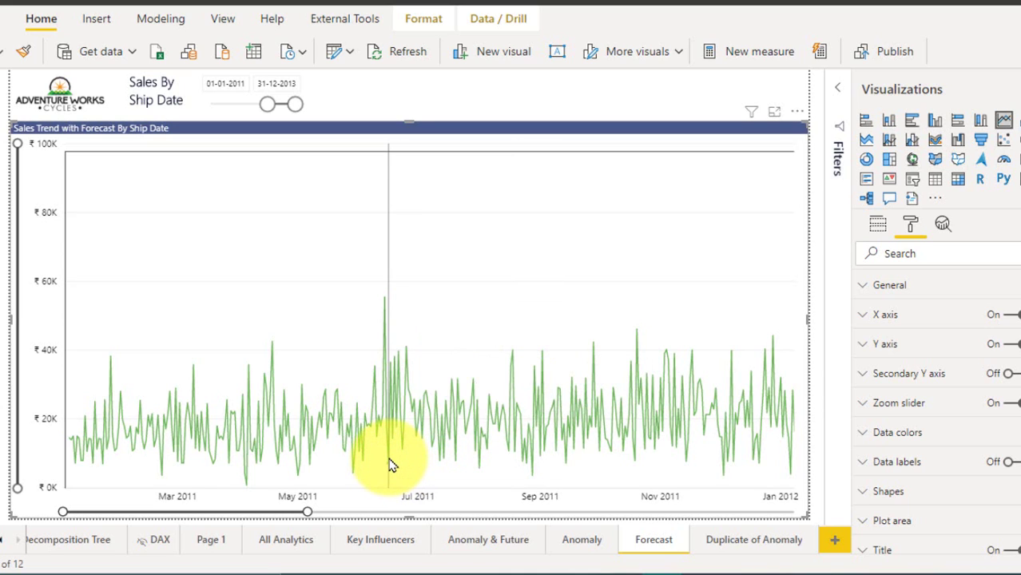
pyautogui.rightClick(391, 464)
pyautogui.moveTo(463, 393)
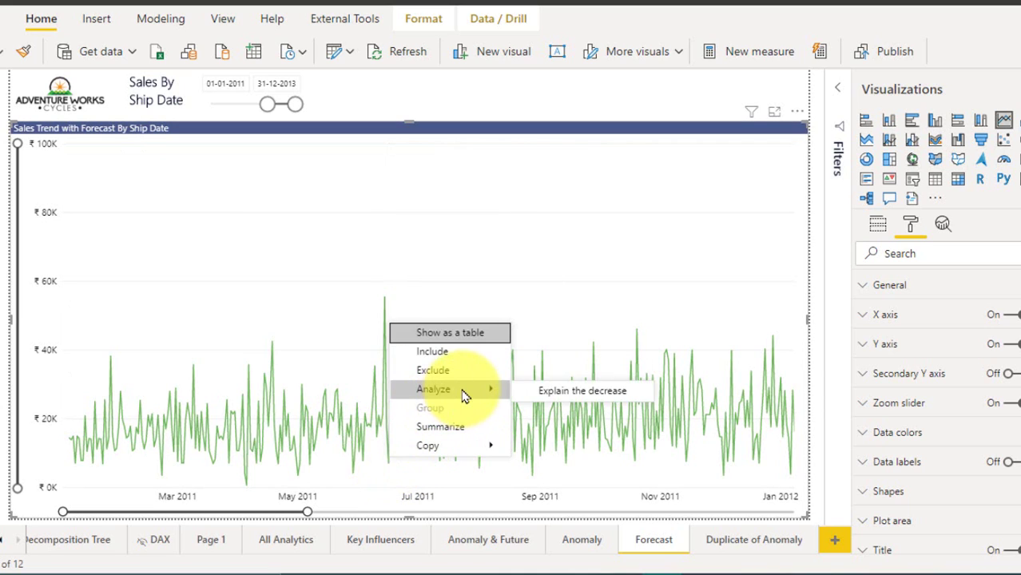
# - Run Explain the decrease, showing the 59.60% drop for 15–16 June 2011 led by Australia
pyautogui.click(587, 391)
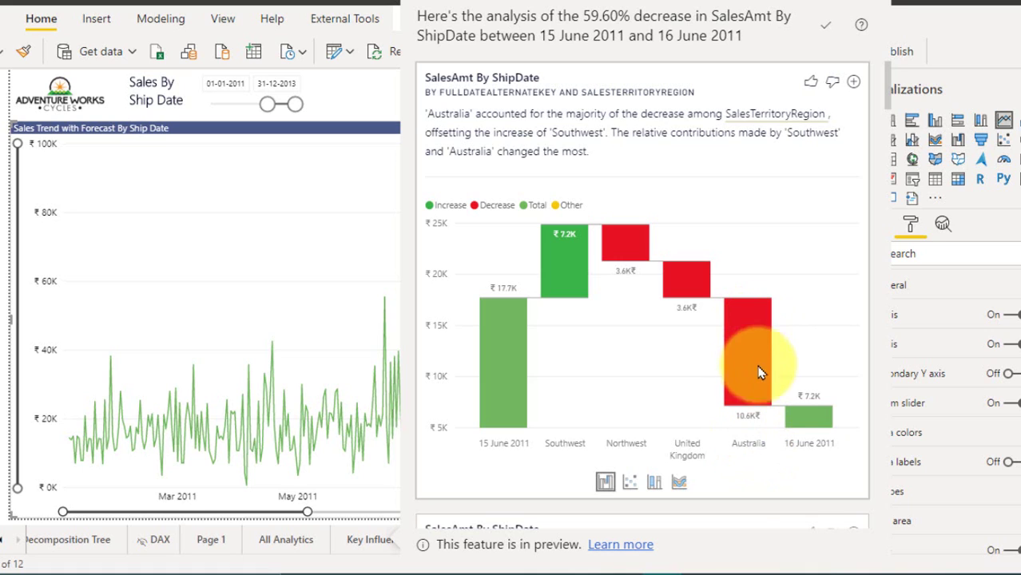
pyautogui.moveTo(747, 405)
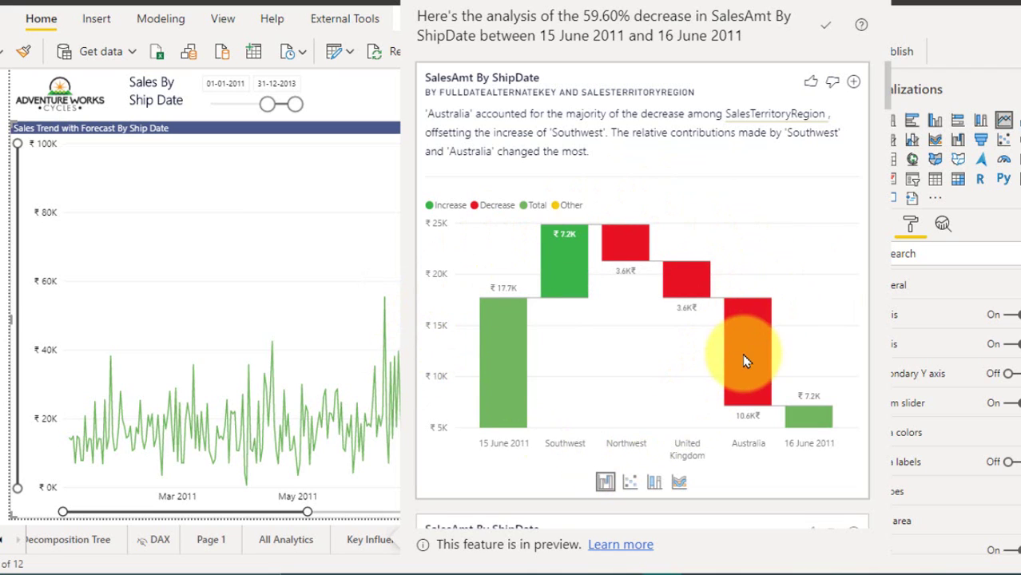
# - Switch the territory-region breakdown to a scatter, then column, then ribbon chart
pyautogui.click(631, 482)
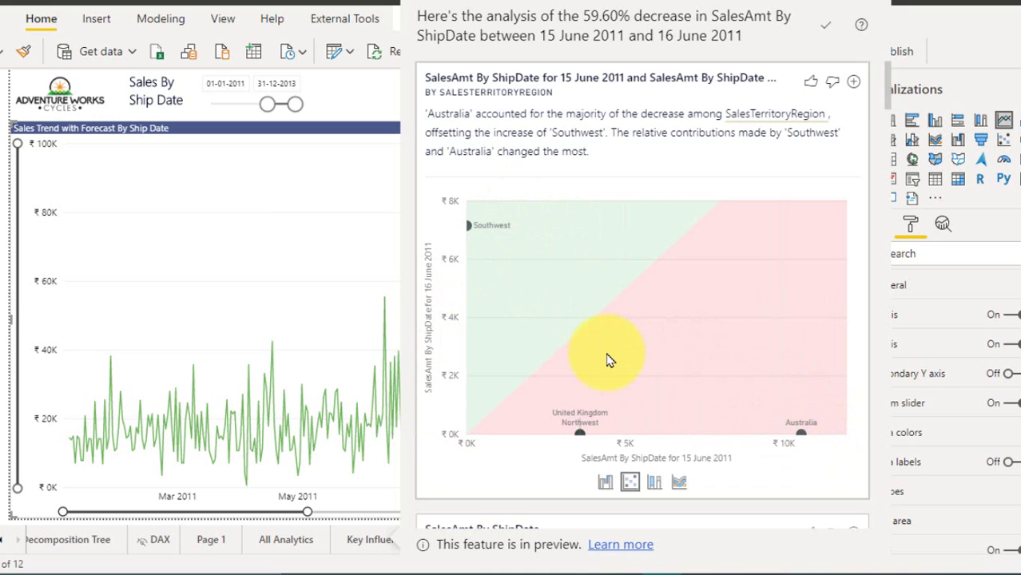
pyautogui.click(655, 483)
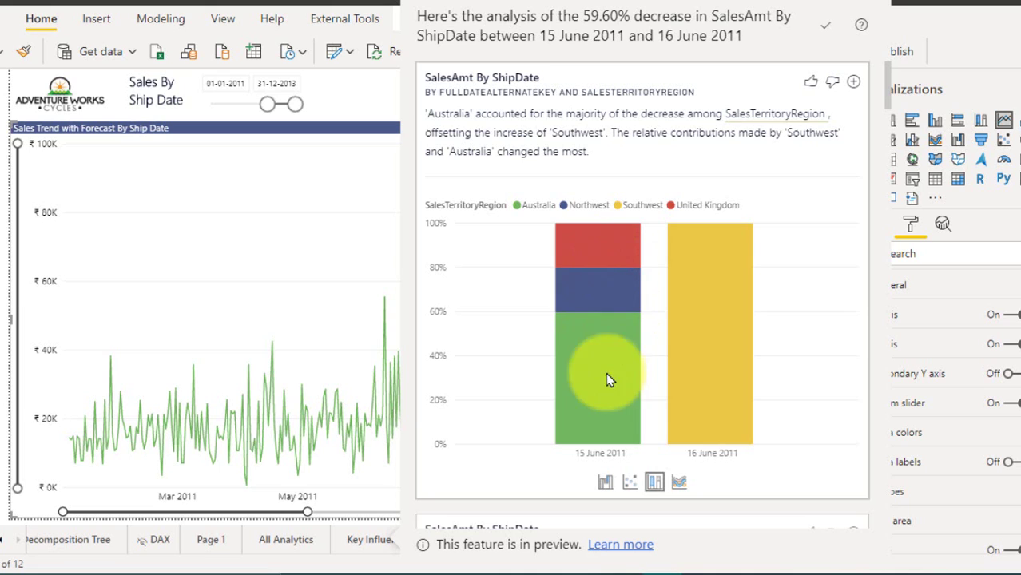
pyautogui.click(678, 483)
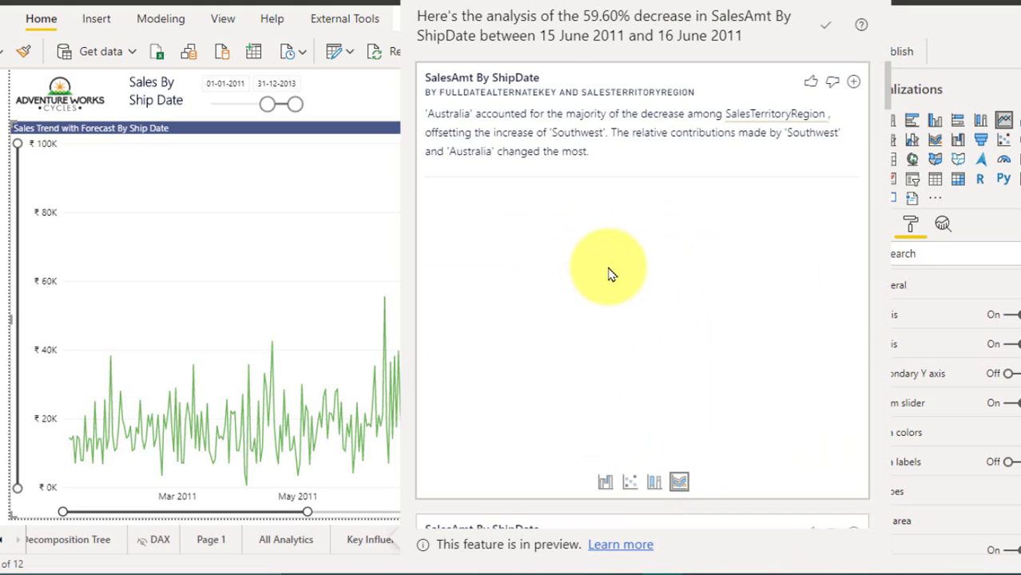
# - Scroll through the StateProvinceCode, StateProvinceName and EnglishEducation breakdowns of the decrease
pyautogui.scroll(-3, 786, 348)
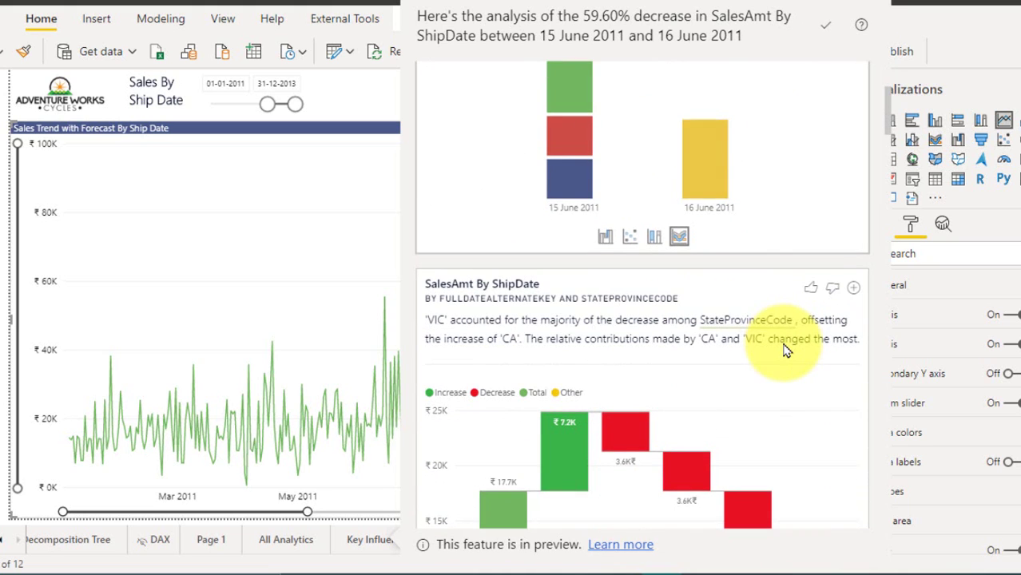
pyautogui.scroll(-2, 786, 349)
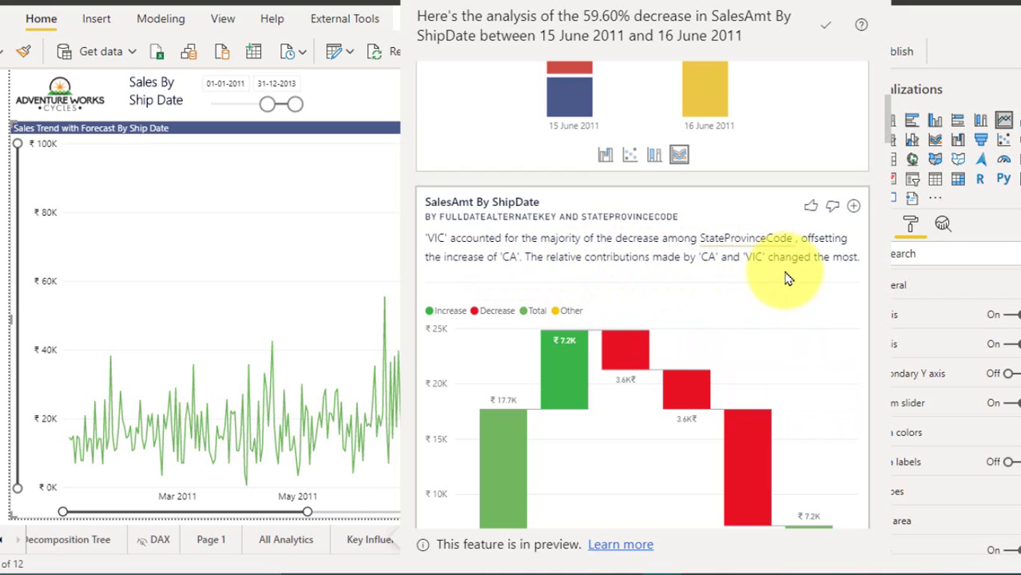
pyautogui.scroll(-2, 787, 277)
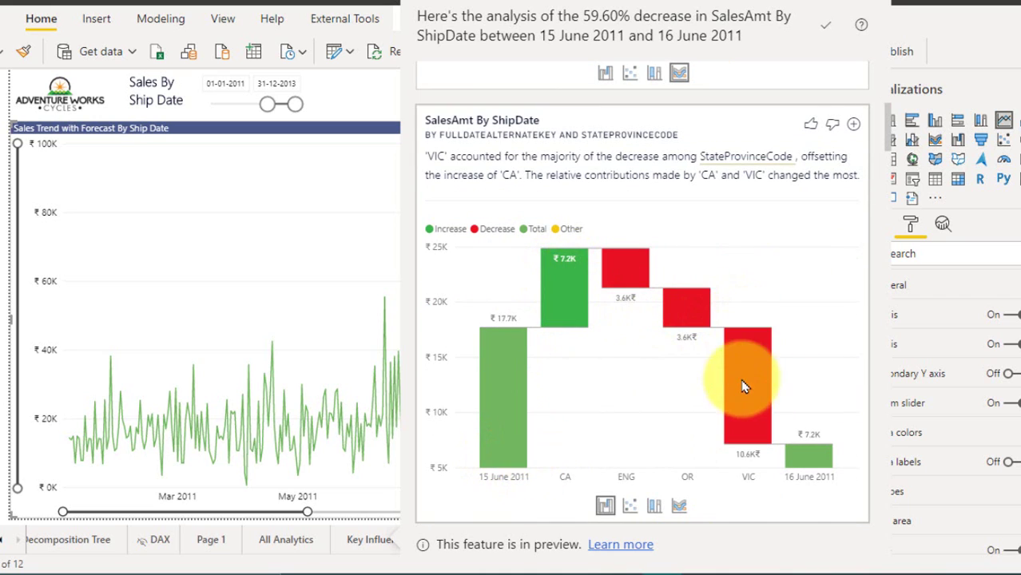
pyautogui.moveTo(749, 433)
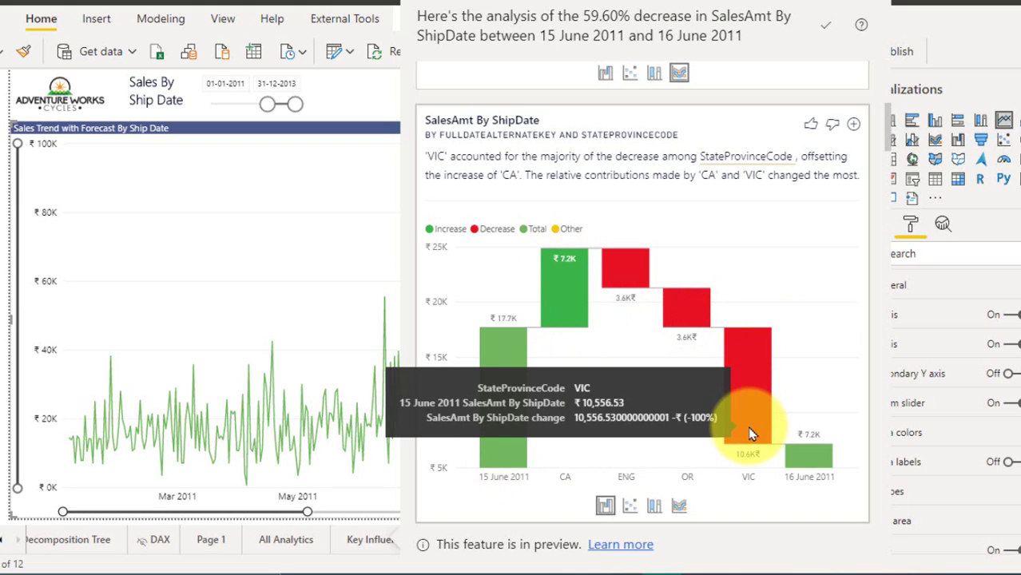
pyautogui.scroll(-3, 750, 434)
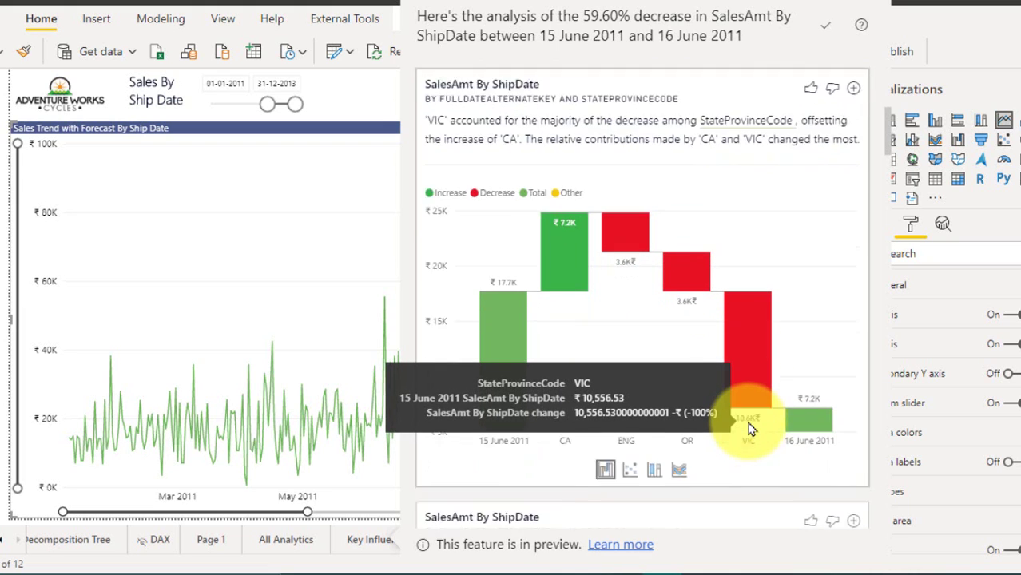
pyautogui.scroll(-1, 741, 415)
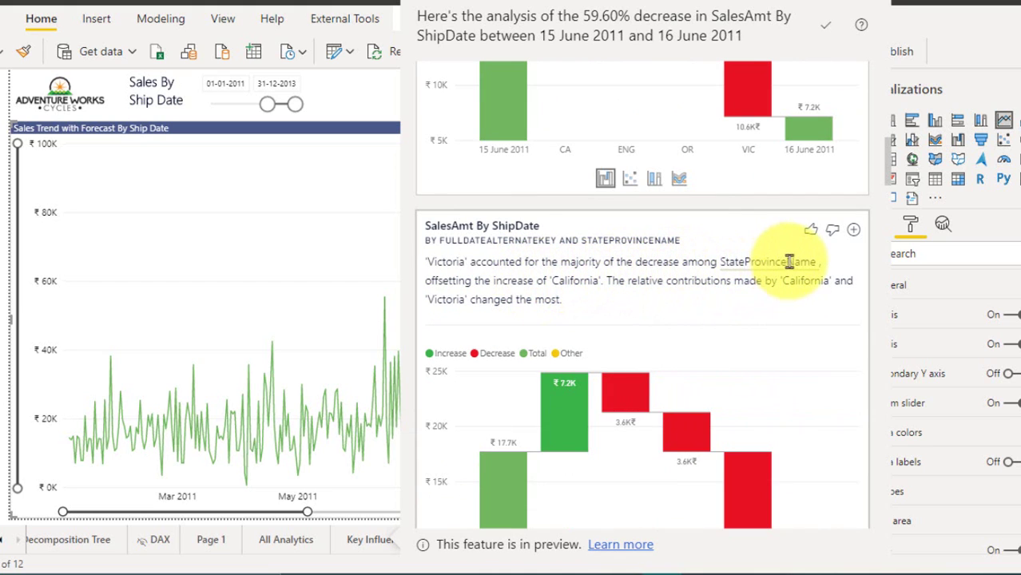
pyautogui.scroll(-1, 764, 339)
pyautogui.scroll(-4, 764, 339)
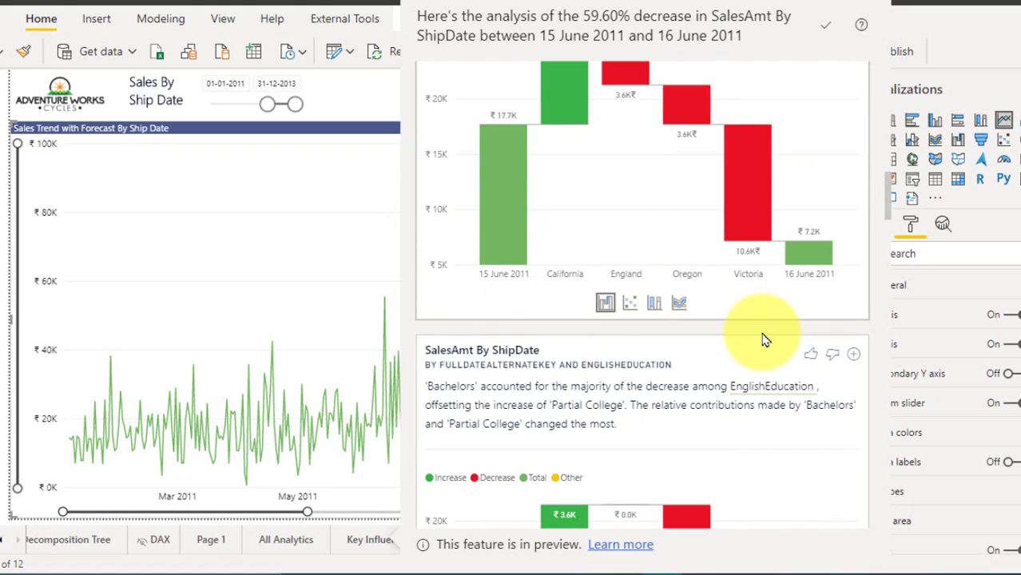
pyautogui.scroll(-3, 765, 339)
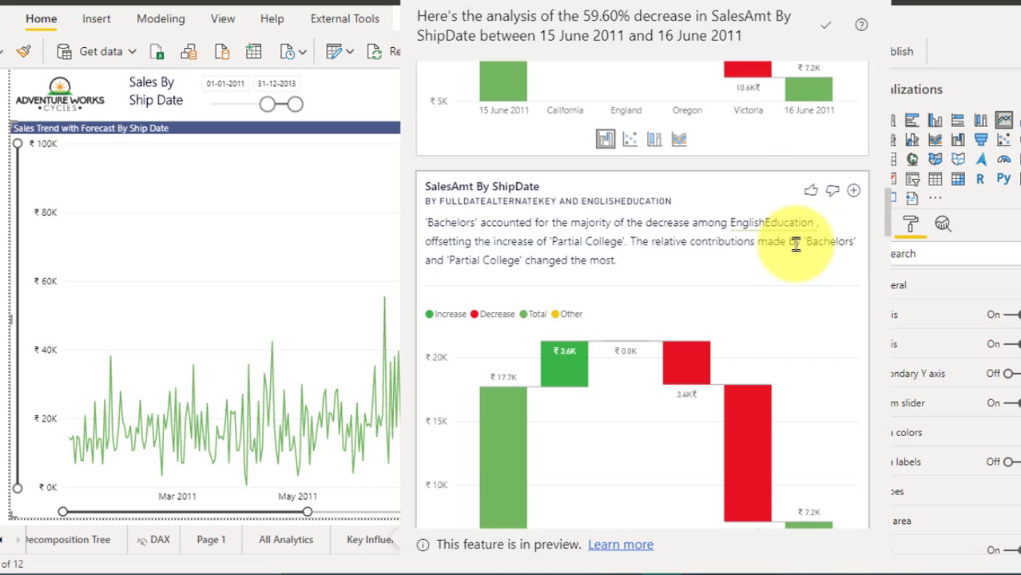
pyautogui.scroll(-1, 589, 286)
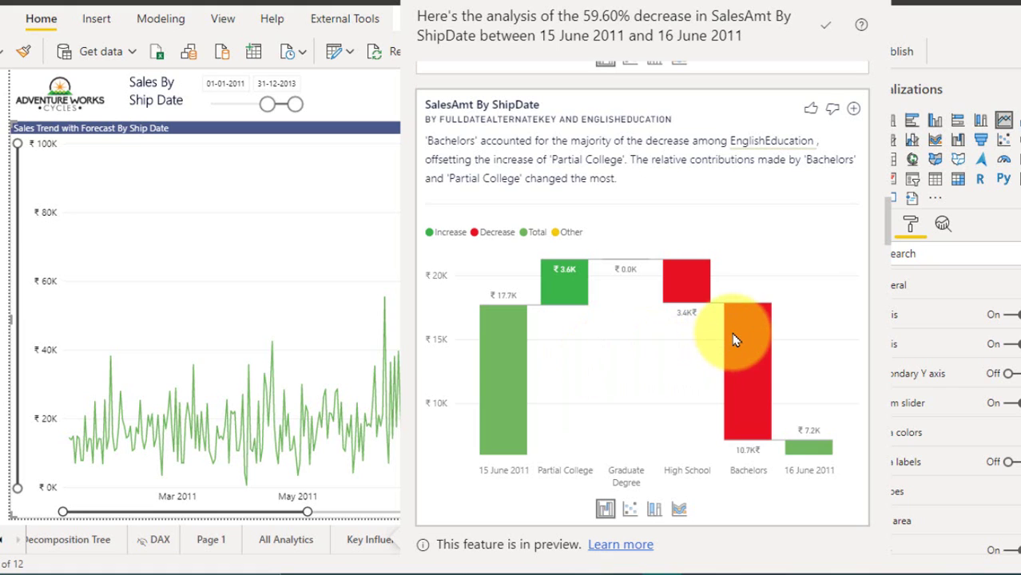
pyautogui.moveTo(753, 375)
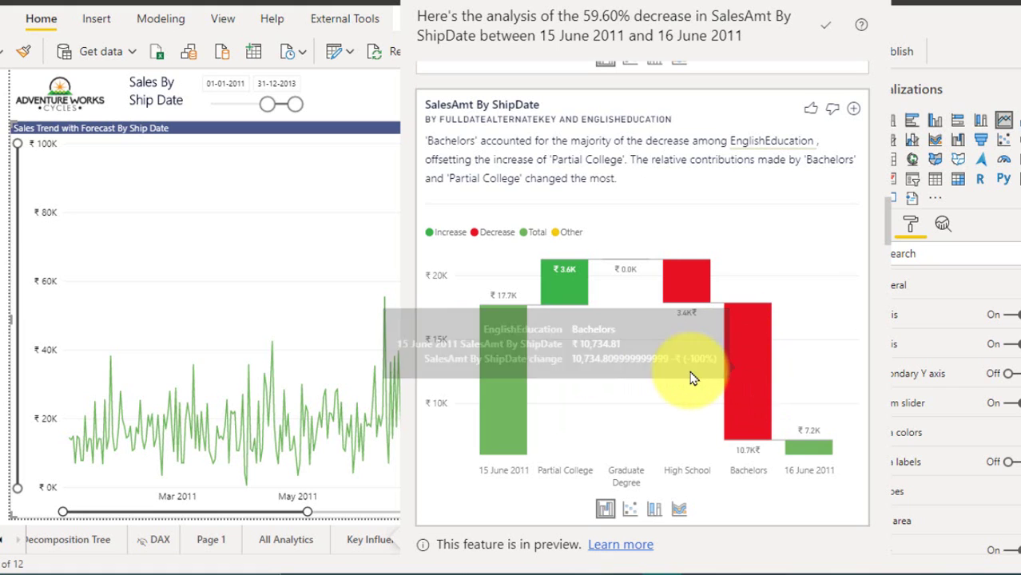
pyautogui.scroll(-3, 684, 365)
pyautogui.scroll(1, 692, 359)
pyautogui.scroll(-4, 691, 360)
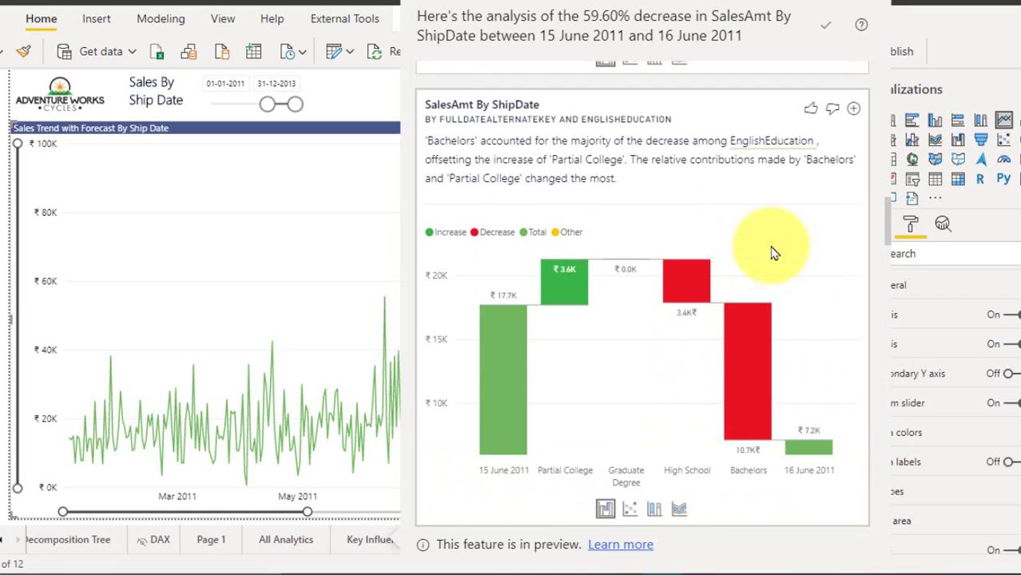
# - Add the EnglishEducation waterfall to the Forecast page, close the analysis and reselect the trend chart
pyautogui.click(856, 111)
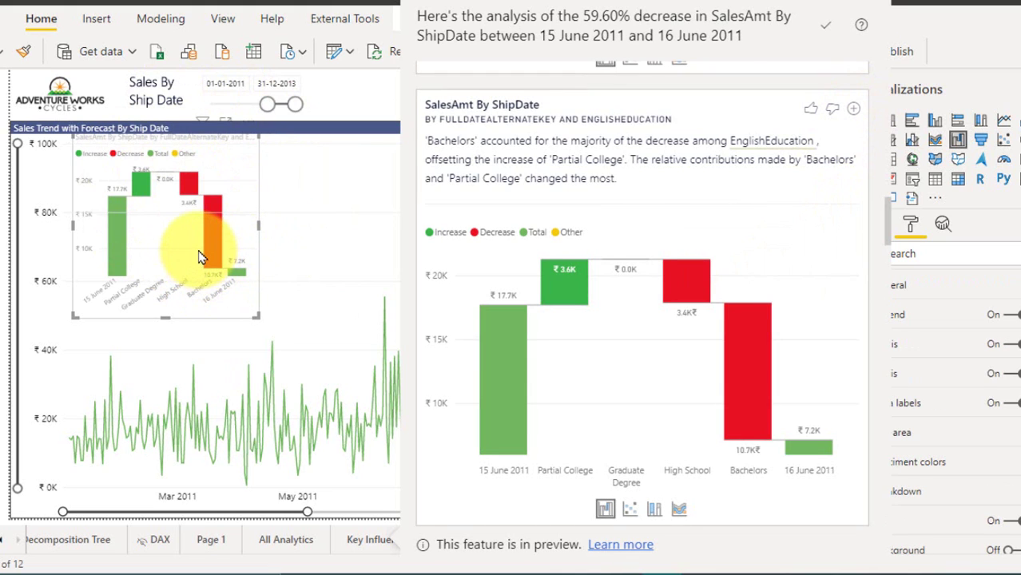
pyautogui.scroll(-5, 783, 214)
pyautogui.click(825, 25)
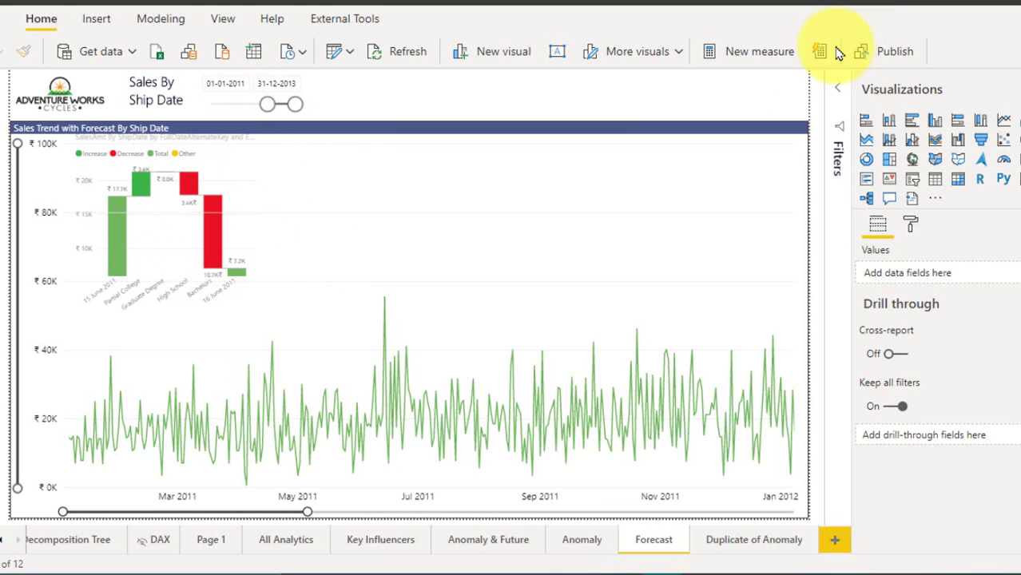
pyautogui.click(386, 304)
# - Run Explain the increase on the 14 June 2011 point to analyze the 160.45% rise
pyautogui.rightClick(386, 305)
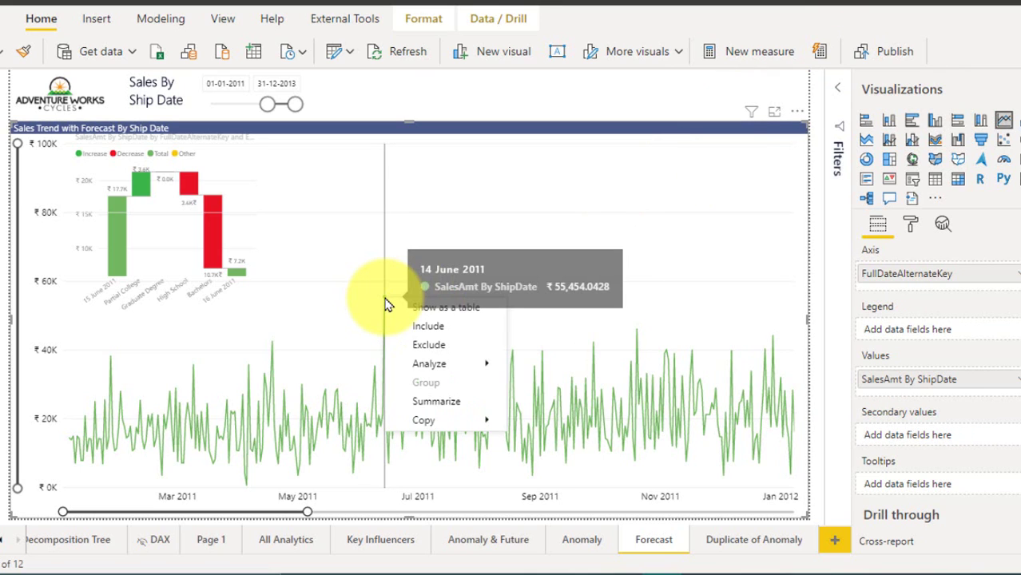
pyautogui.moveTo(482, 369)
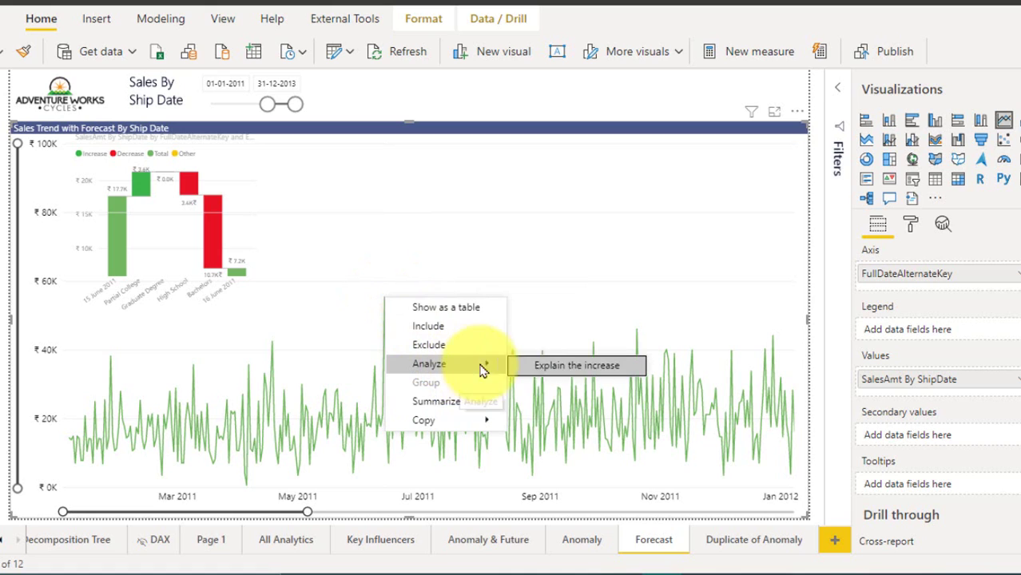
pyautogui.click(576, 367)
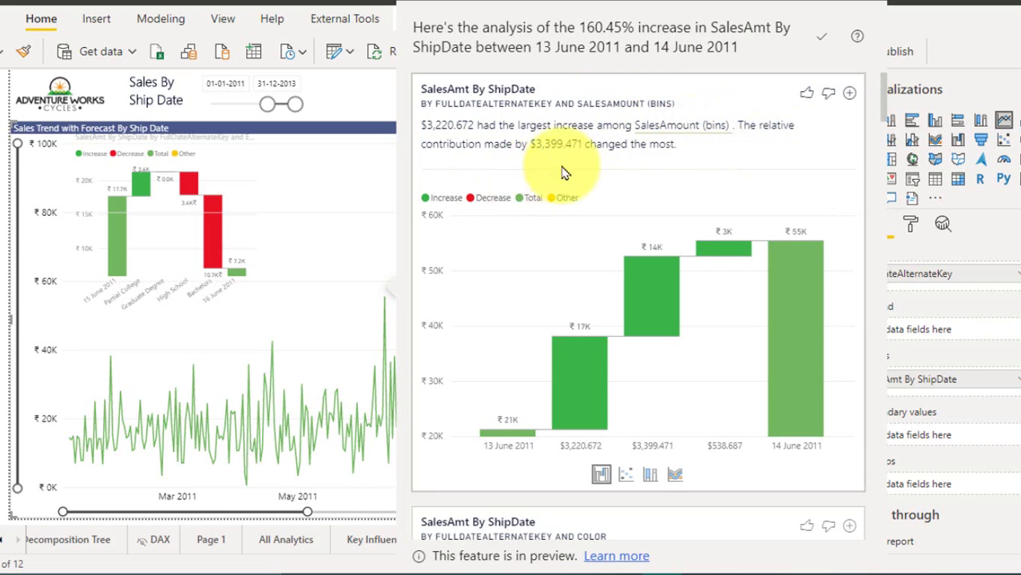
# - Scroll through the increase breakdowns by Color, NumberChildrenAtHome, EnglishOccupation and MiddleName
pyautogui.scroll(-4, 649, 187)
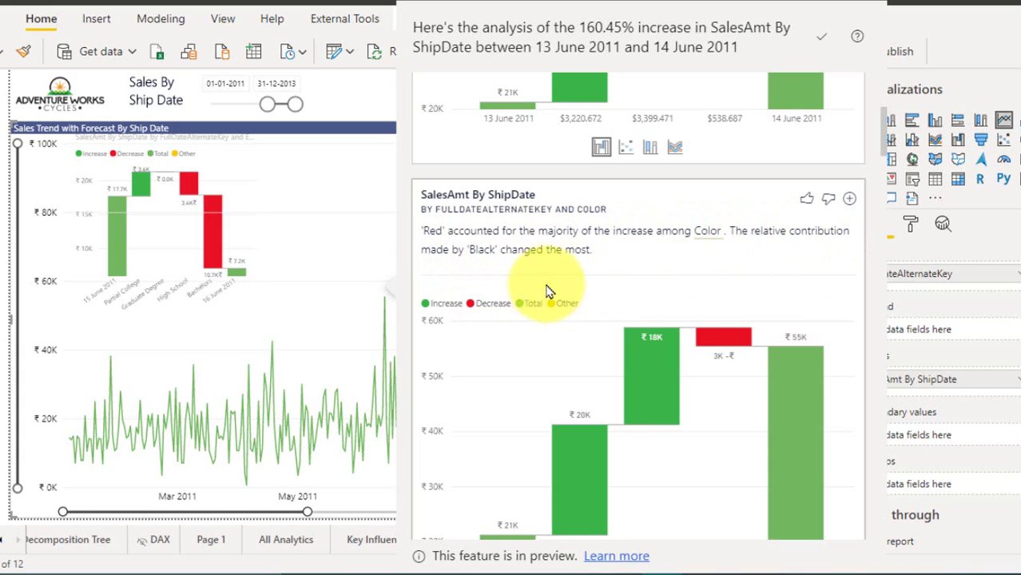
pyautogui.scroll(-1, 581, 281)
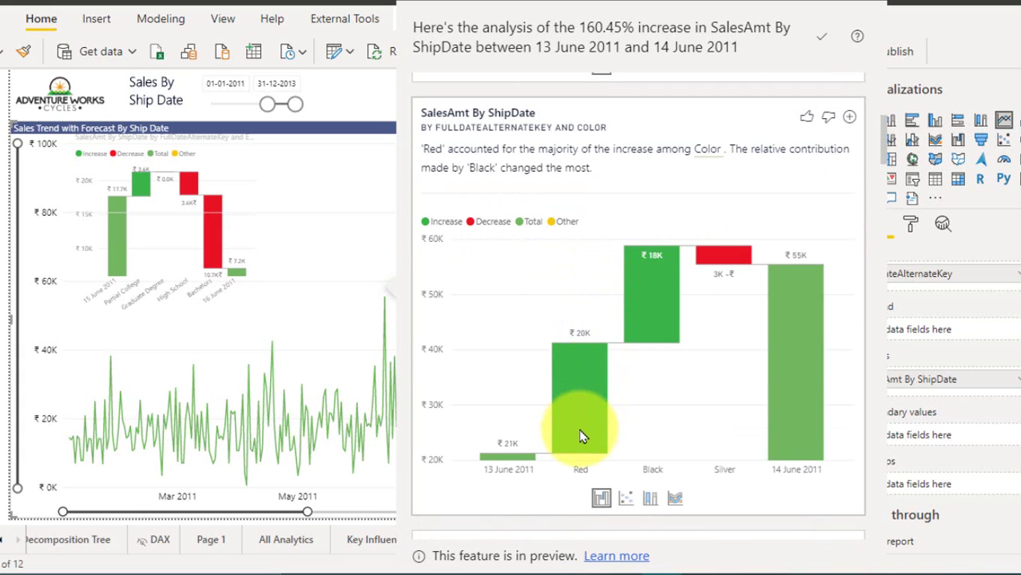
pyautogui.moveTo(582, 424)
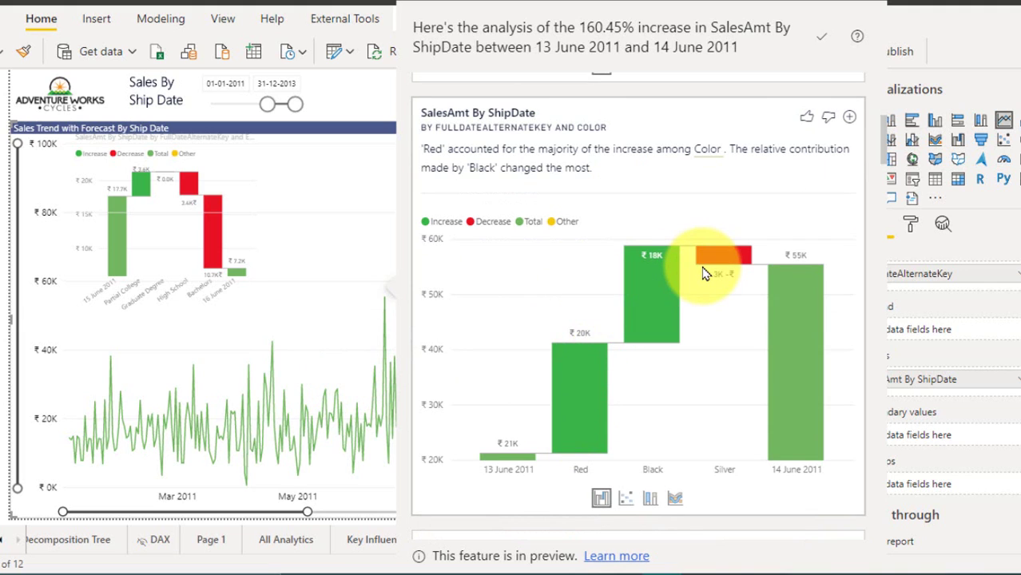
pyautogui.scroll(-3, 703, 274)
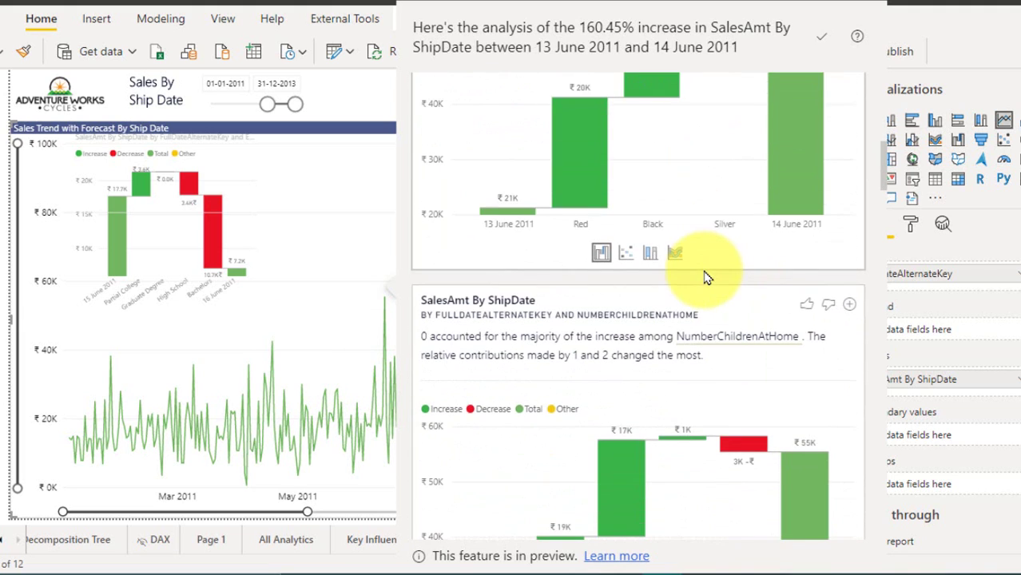
pyautogui.scroll(-2, 703, 274)
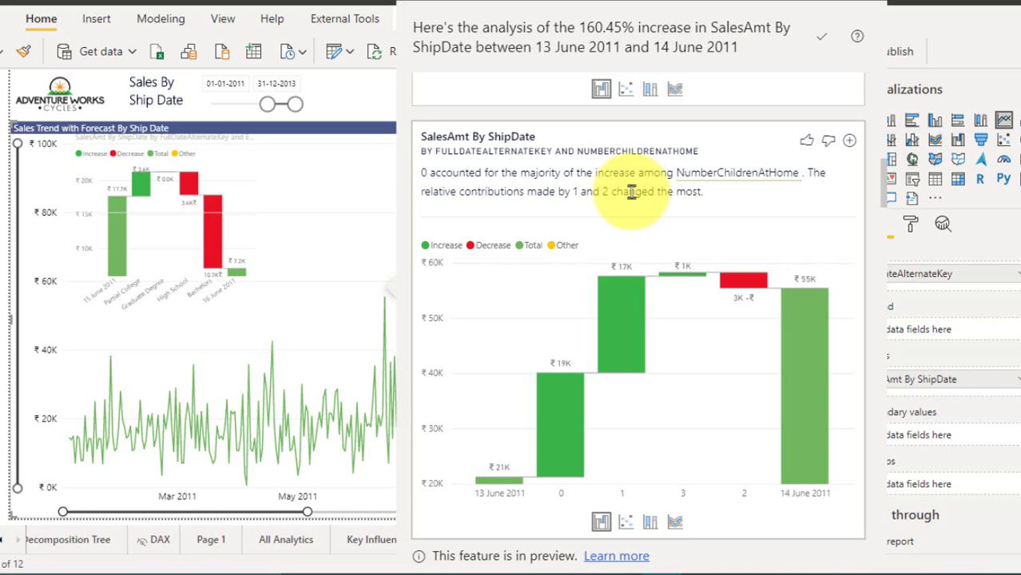
pyautogui.scroll(-4, 631, 191)
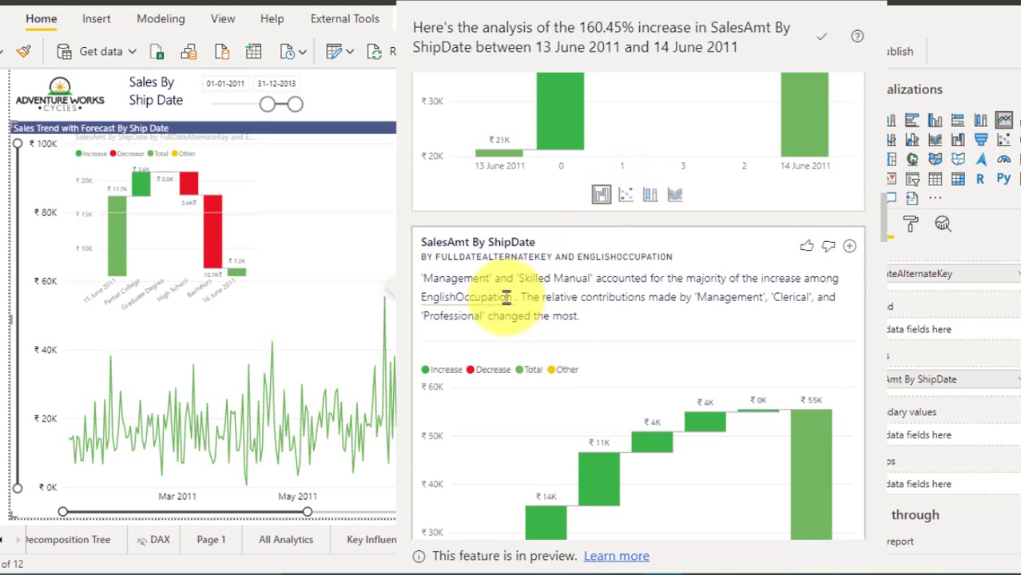
pyautogui.scroll(-1, 468, 289)
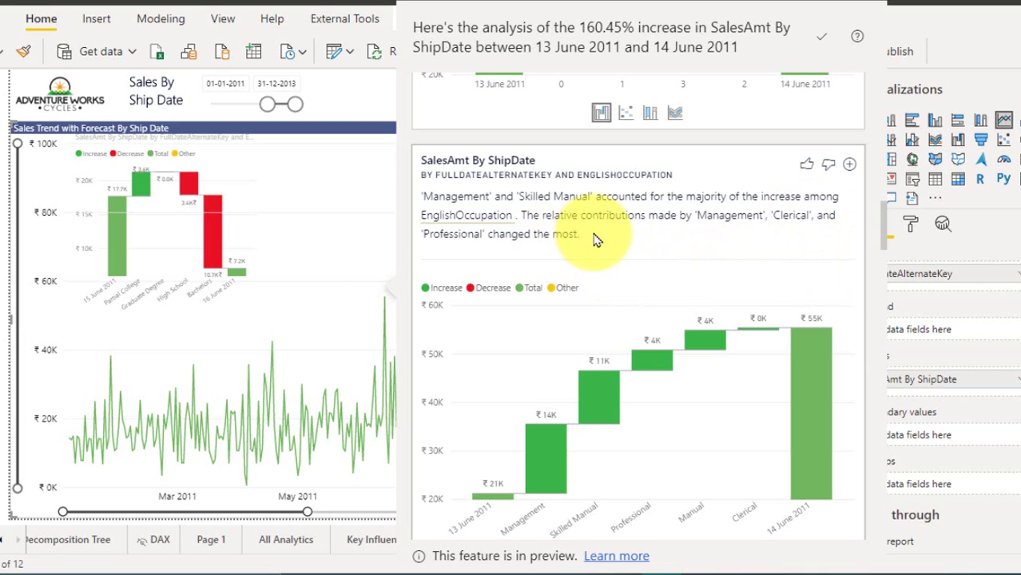
pyautogui.scroll(-5, 660, 257)
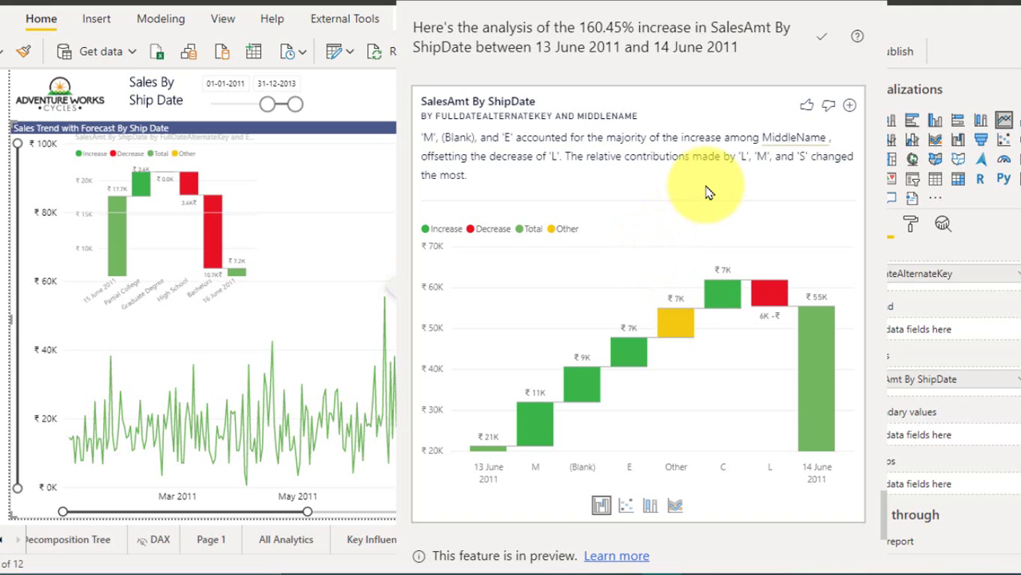
# - Close the increase analysis and extend the sales trend chart to the last available date
pyautogui.click(862, 10)
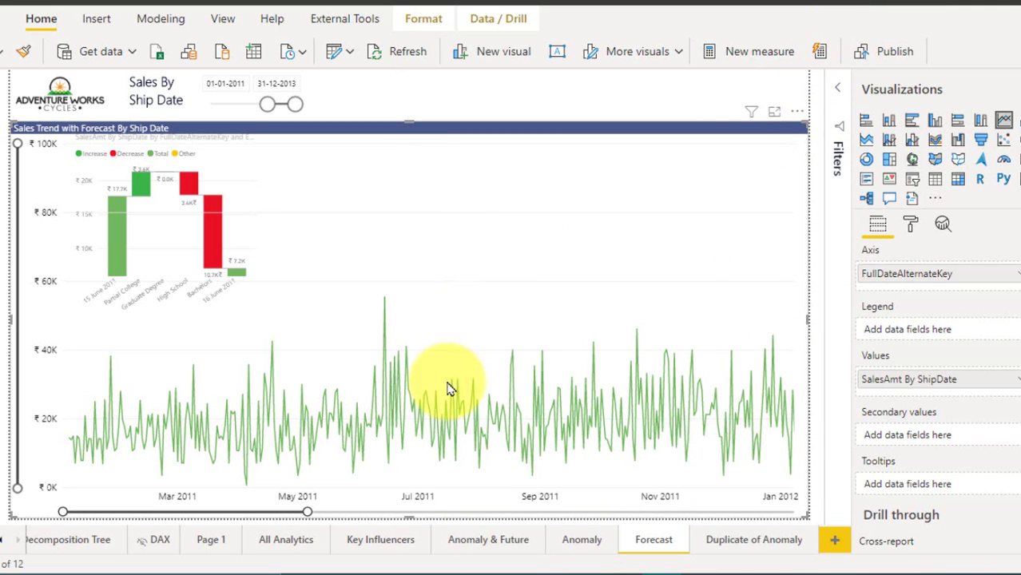
pyautogui.moveTo(309, 519); pyautogui.dragTo(314, 516)
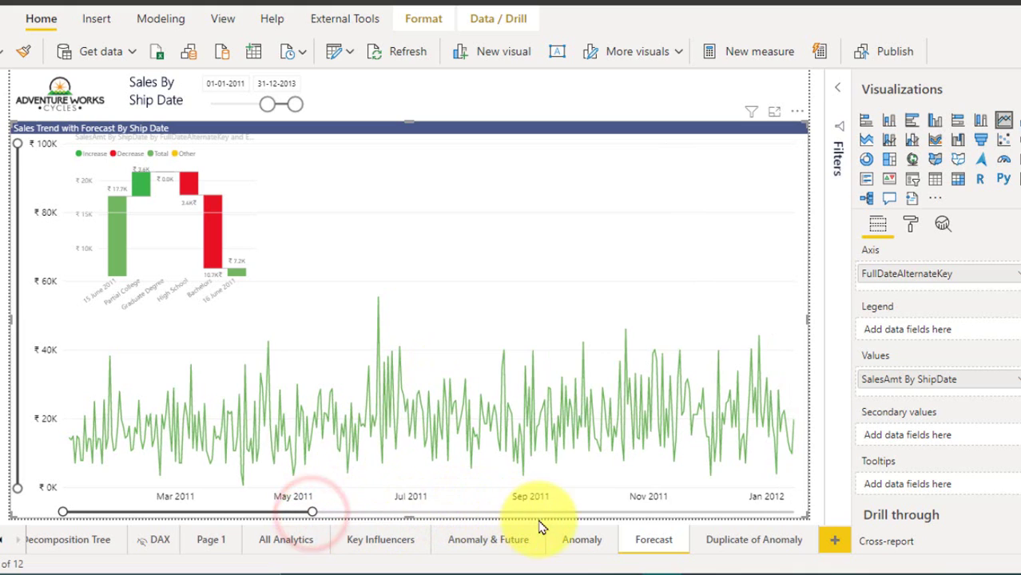
pyautogui.click(684, 511)
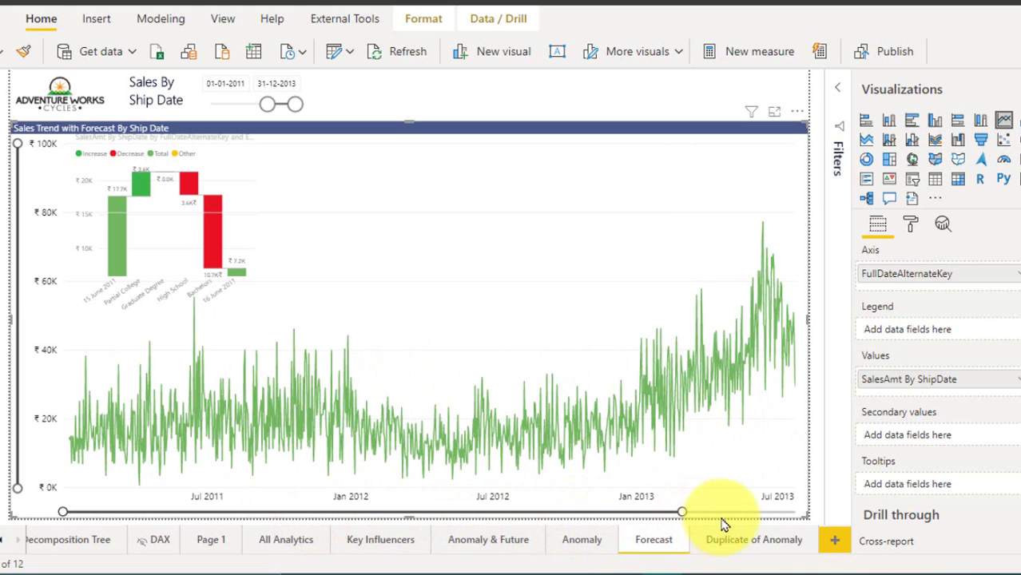
pyautogui.click(795, 517)
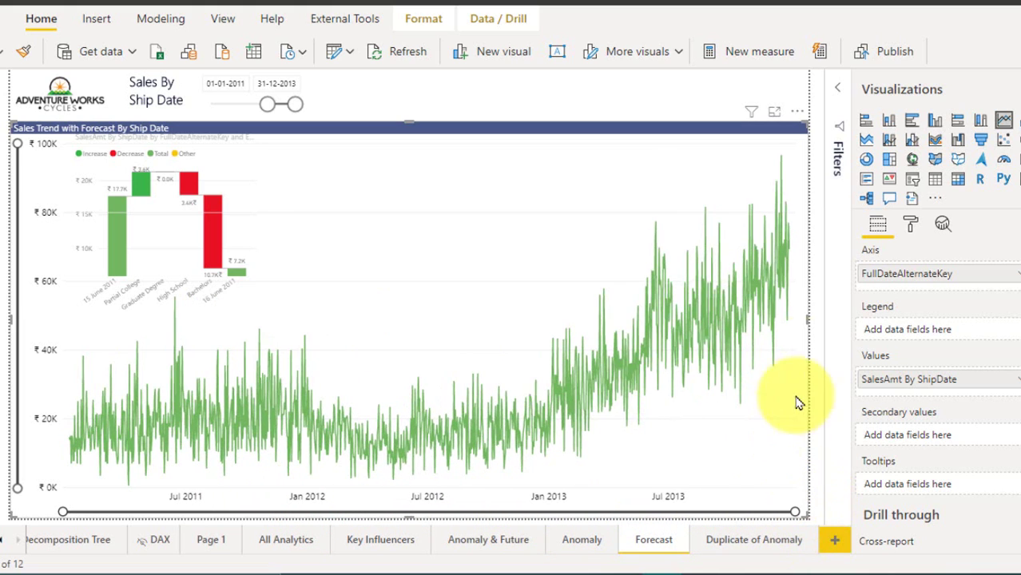
# - Narrow the sales trend chart's date range to July through December 2013
pyautogui.rightClick(783, 166)
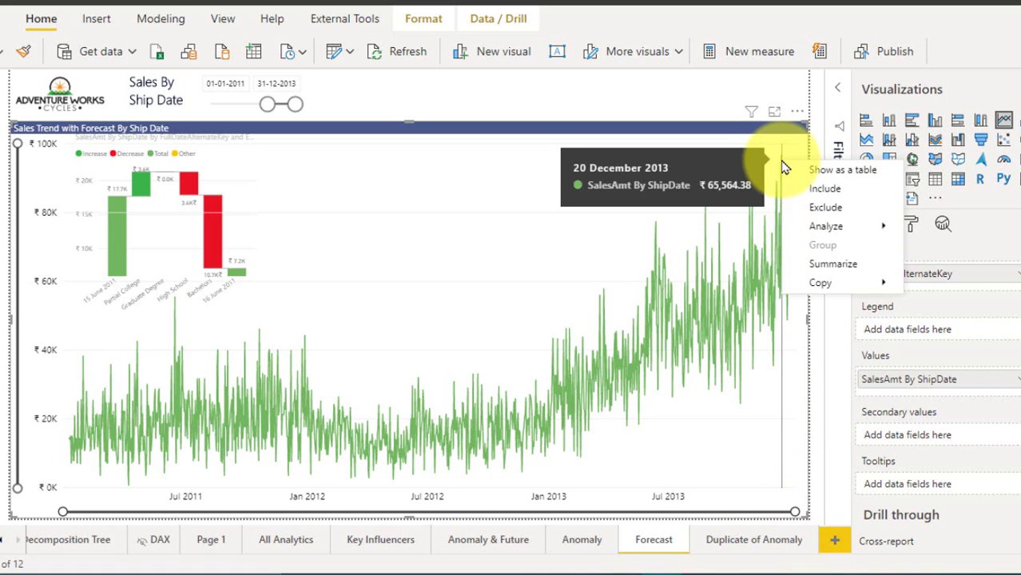
pyautogui.moveTo(825, 232)
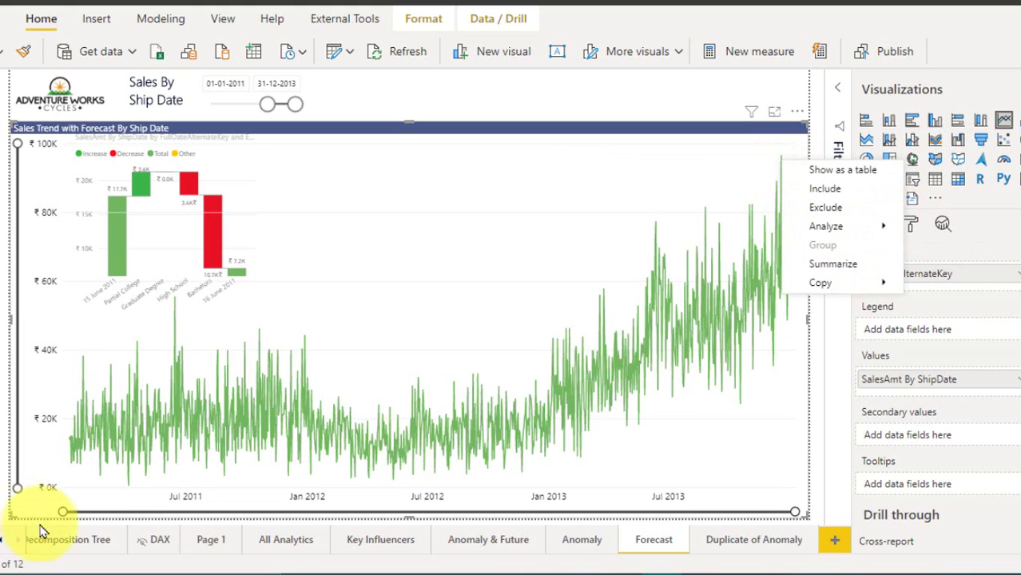
pyautogui.click(62, 512)
pyautogui.moveTo(225, 505); pyautogui.dragTo(661, 512)
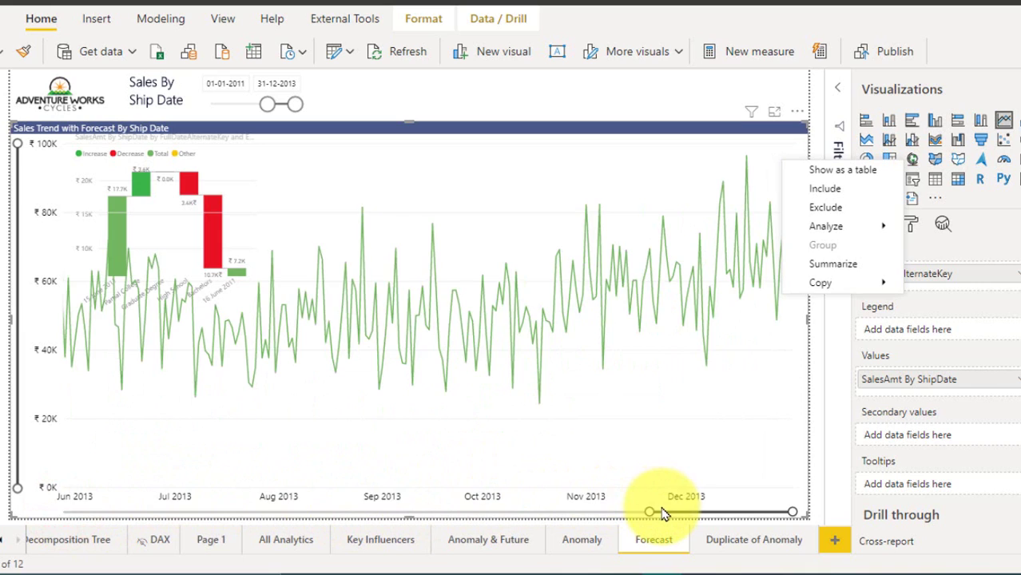
pyautogui.click(723, 200)
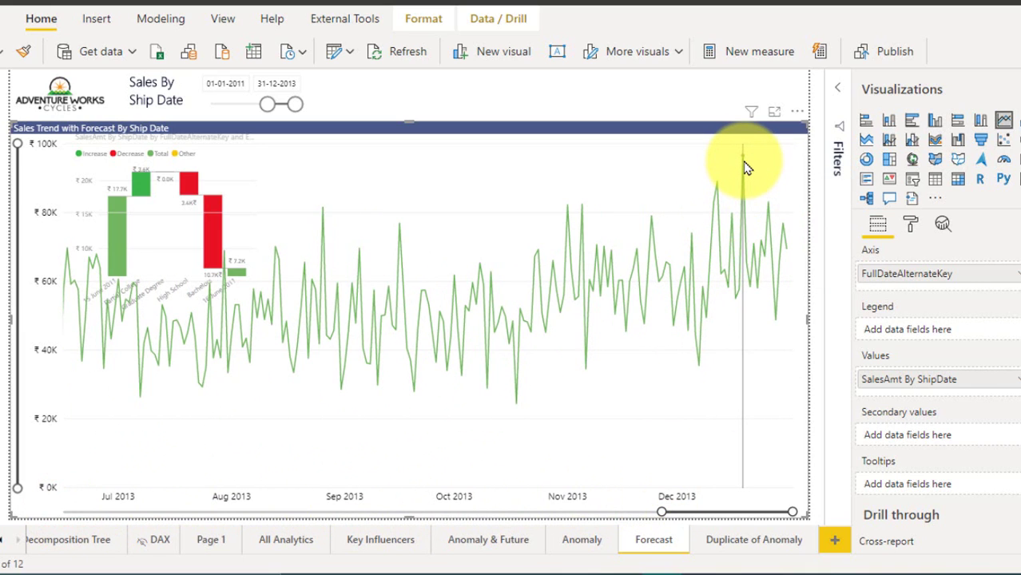
pyautogui.rightClick(744, 166)
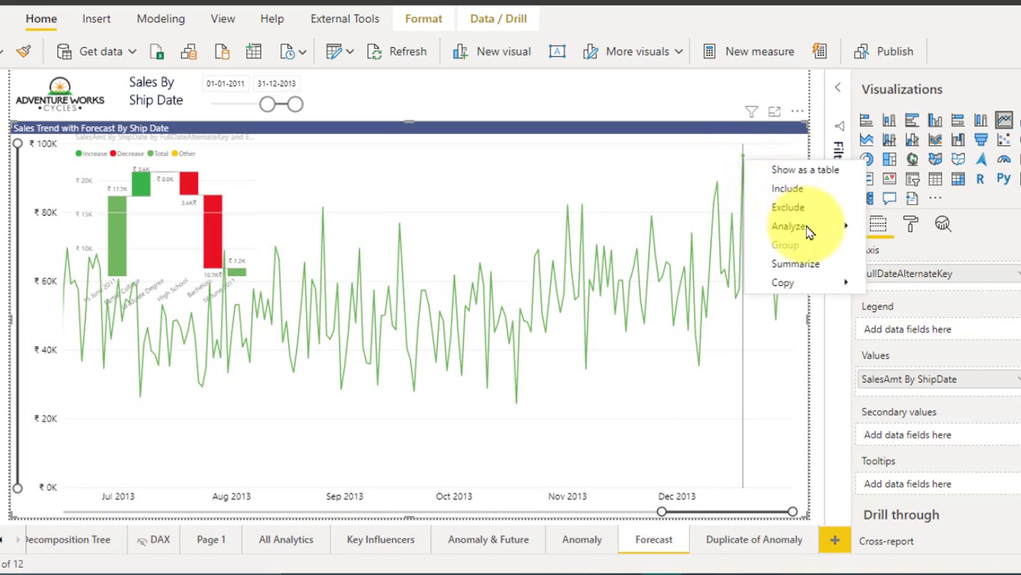
# - Explain the 67.37% rise from 18 to 19 December 2013, scrolling down to the ThaiDescription waterfall
pyautogui.moveTo(845, 227)
pyautogui.click(907, 234)
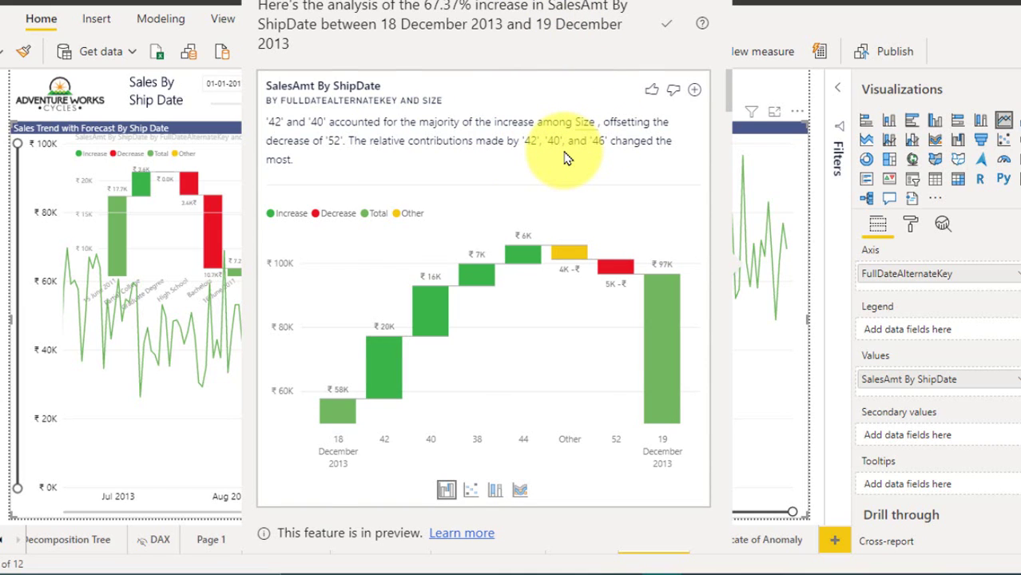
pyautogui.scroll(-5, 564, 157)
pyautogui.scroll(-5, 365, 183)
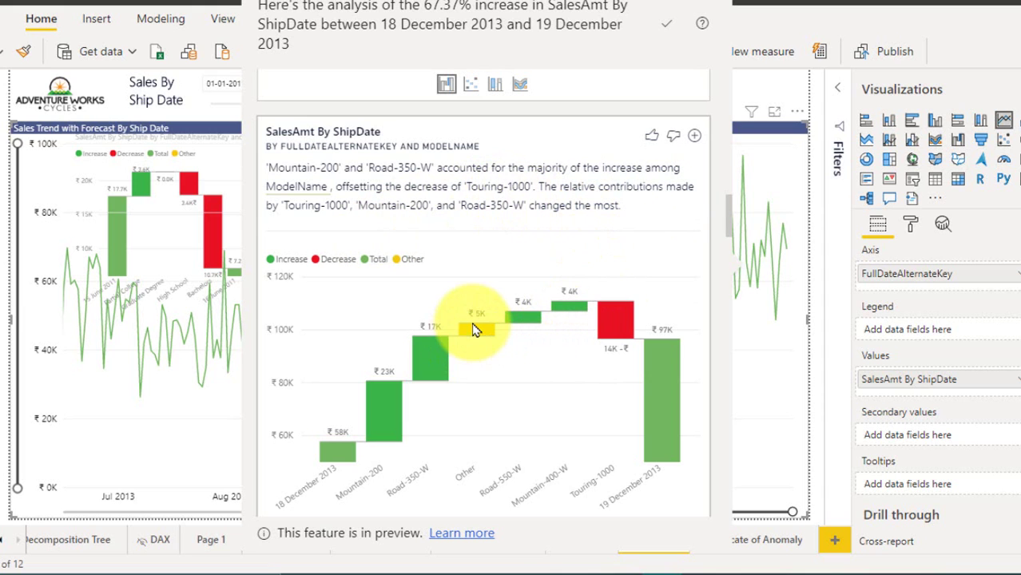
pyautogui.scroll(-6, 527, 285)
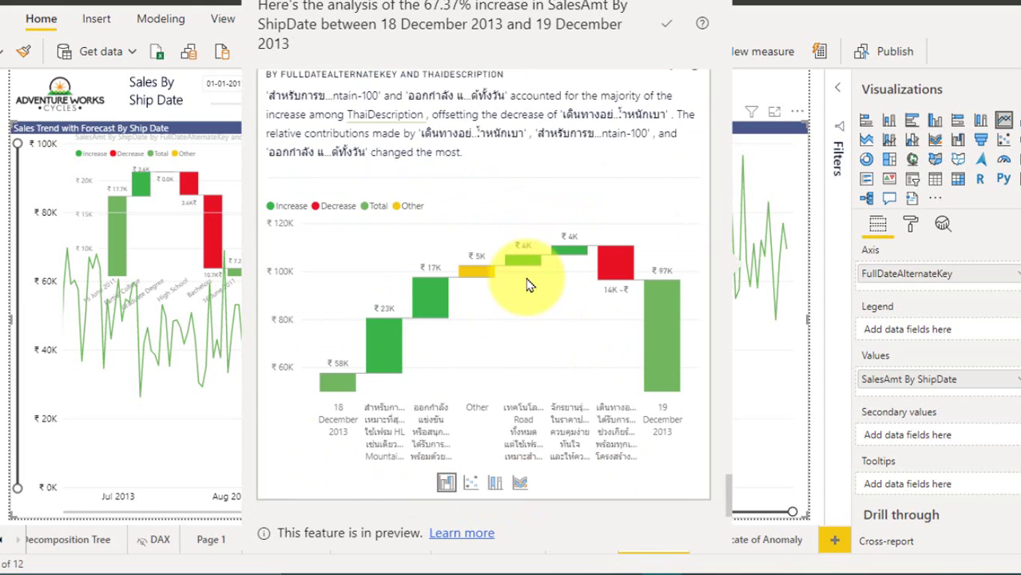